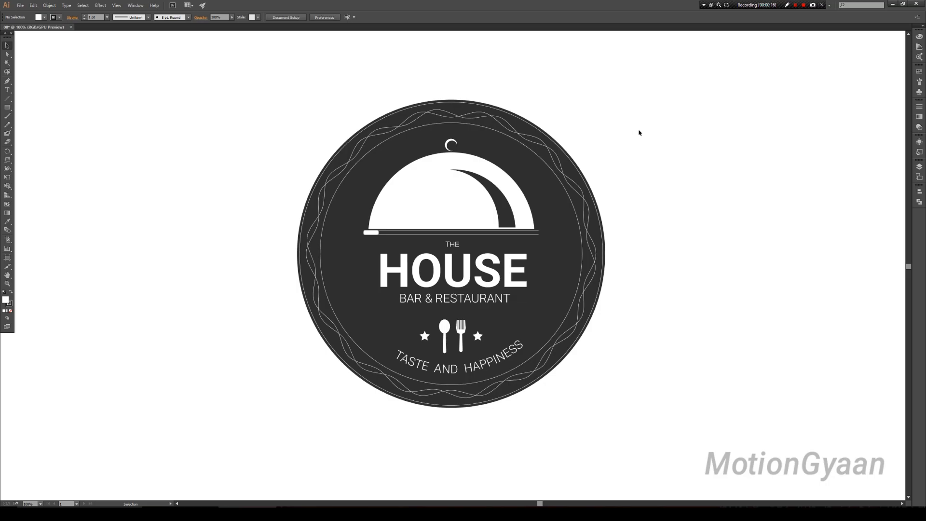
Shrink the whole 'THE HOUSE' reference logo and park it at the canvas top-left.
{"action": "left_click_drag", "start_coordinate": [660, 93], "coordinate": [228, 447]}
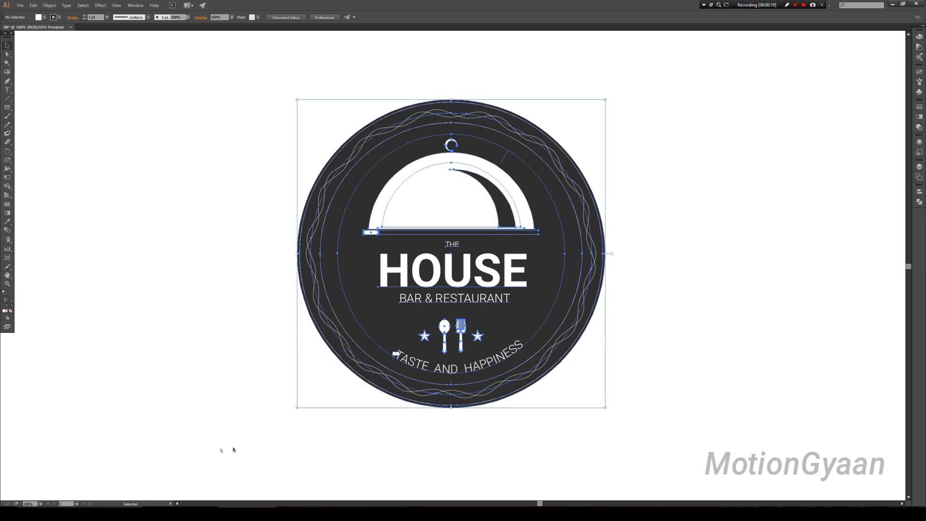
{"action": "left_click_drag", "start_coordinate": [607, 409], "coordinate": [526, 326]}
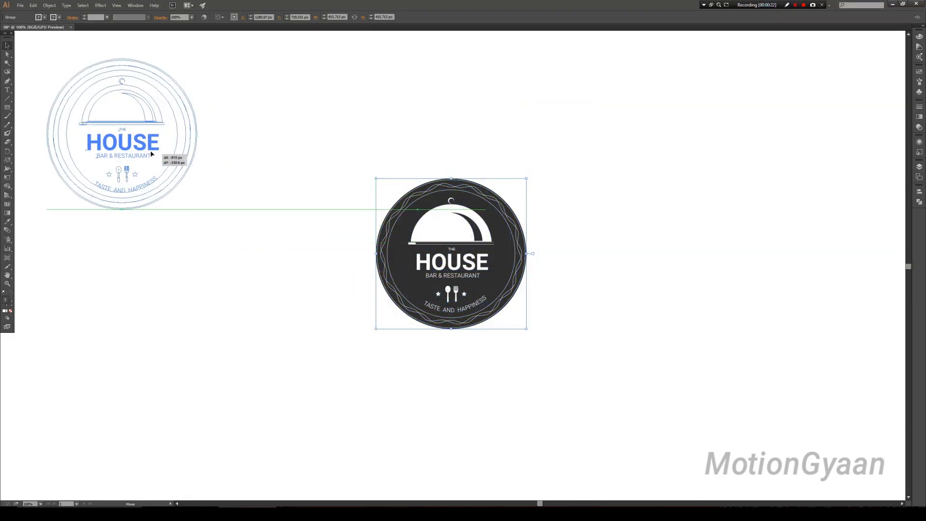
{"action": "left_click_drag", "start_coordinate": [462, 267], "coordinate": [134, 142]}
{"action": "left_click", "coordinate": [345, 191]}
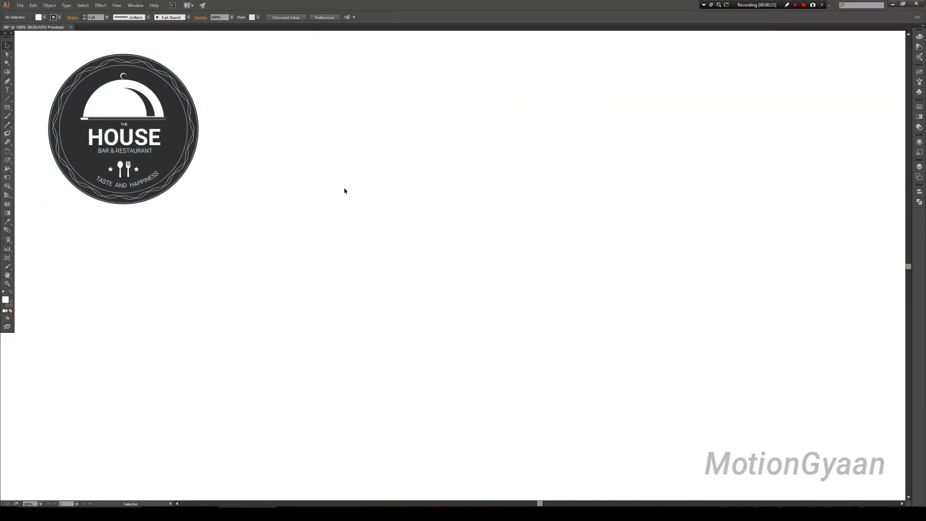
Draw a rectangle near the canvas centre with a black #000000 fill and no stroke.
{"action": "left_click", "coordinate": [8, 107]}
{"action": "left_click_drag", "start_coordinate": [398, 180], "coordinate": [540, 284]}
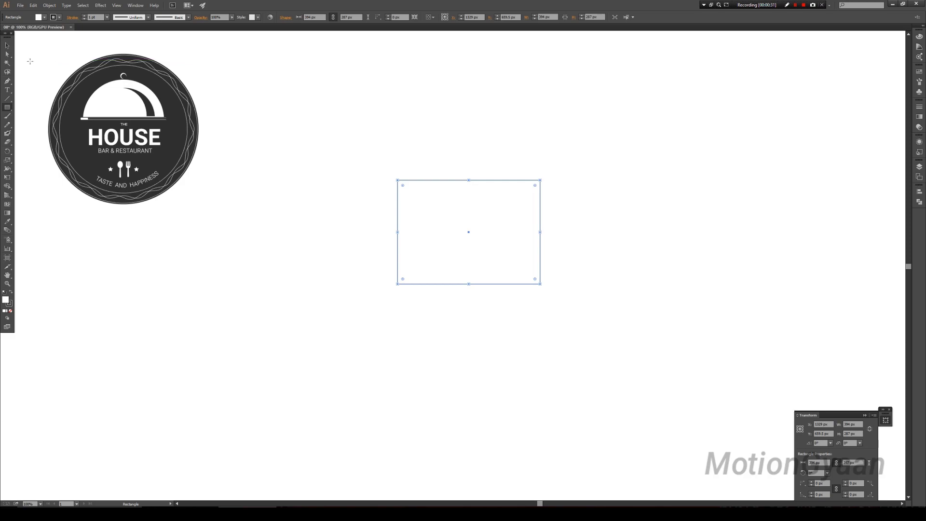
{"action": "left_click", "coordinate": [8, 46]}
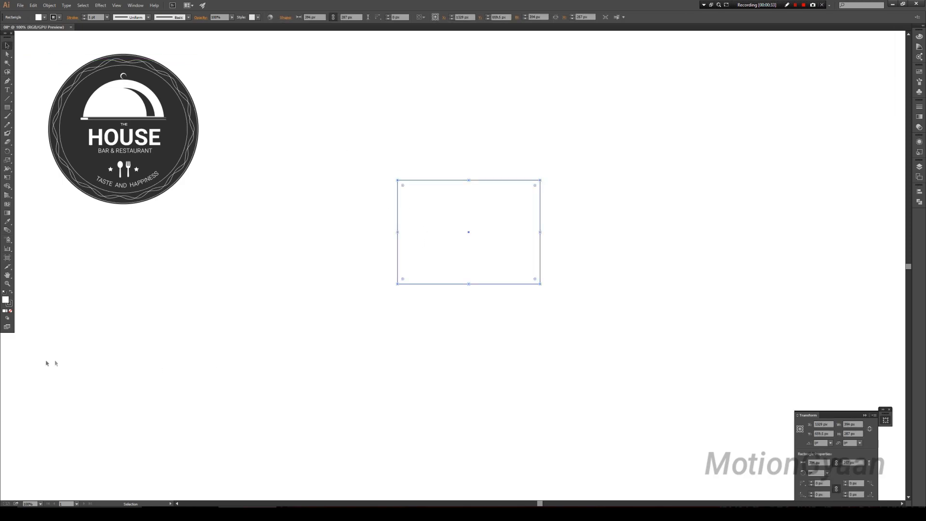
{"action": "double_click", "coordinate": [9, 302]}
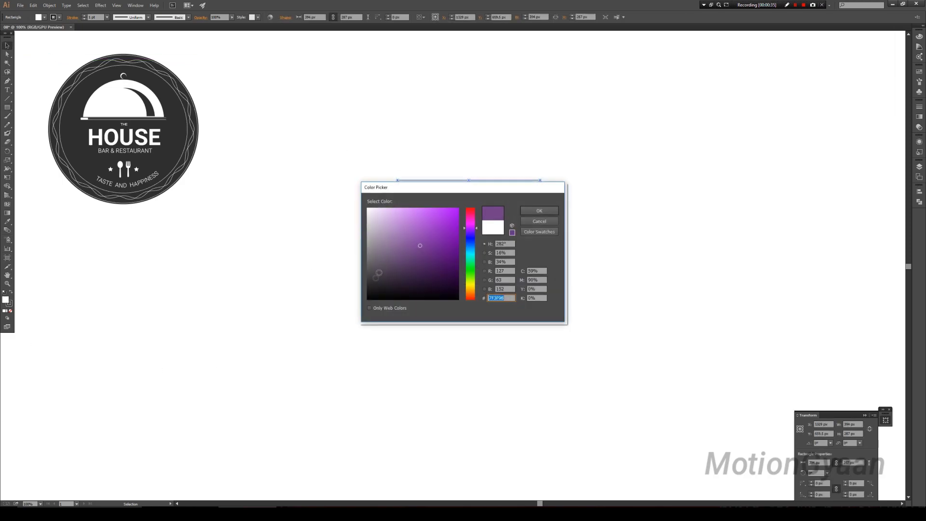
{"action": "left_click", "coordinate": [367, 300]}
{"action": "left_click", "coordinate": [532, 215]}
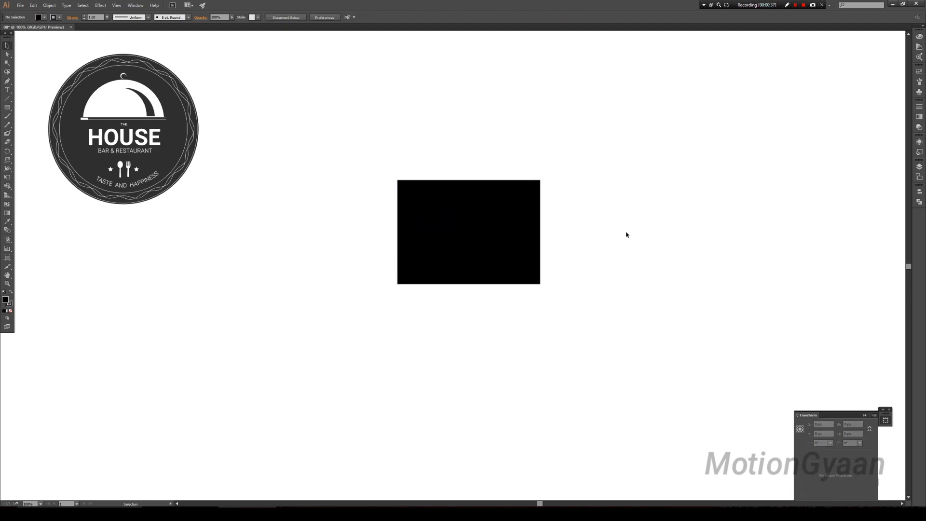
{"action": "left_click", "coordinate": [10, 310]}
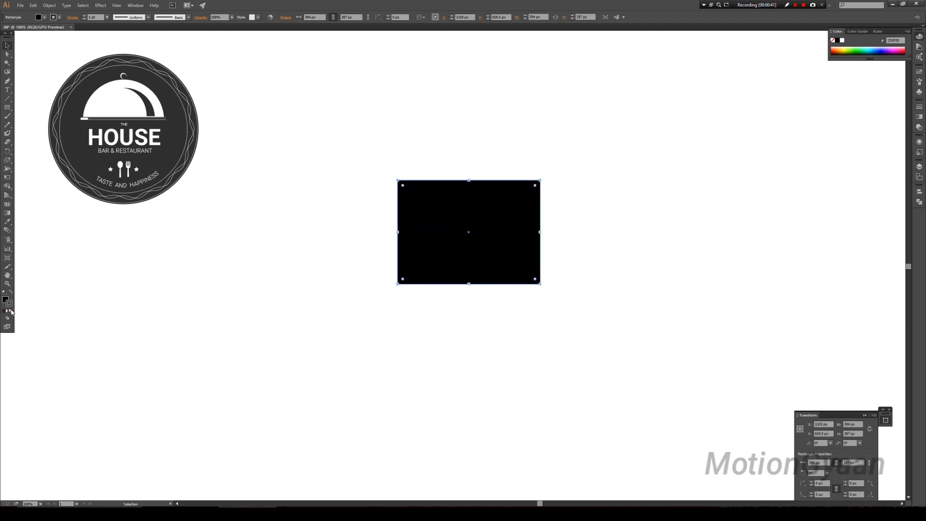
{"action": "left_click", "coordinate": [575, 245]}
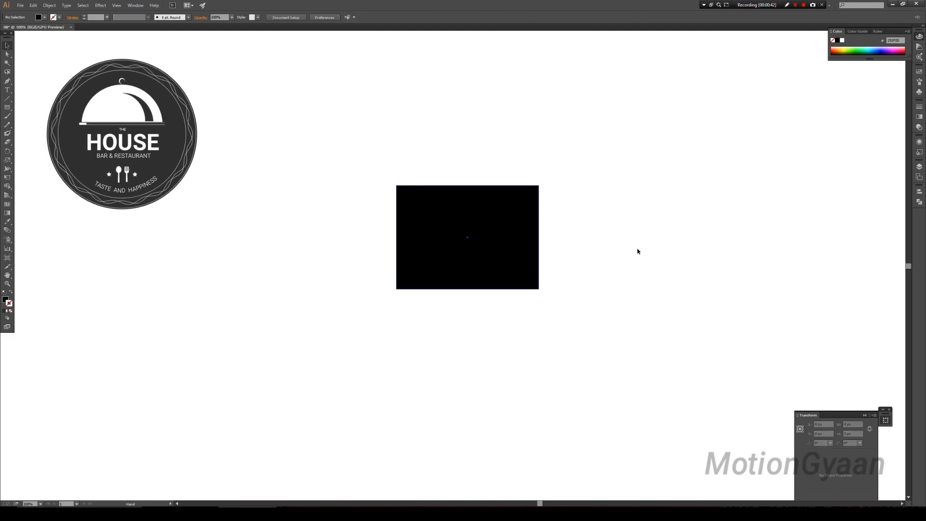
Duplicate the black rectangle up and right, recolour the copy purple, and place it above the original.
{"action": "left_click", "coordinate": [500, 249]}
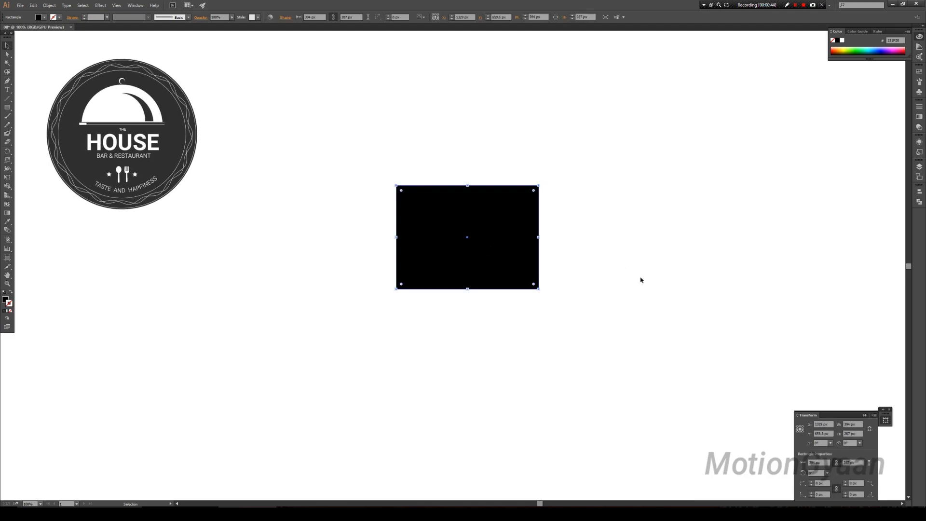
{"action": "left_click_drag", "start_coordinate": [483, 238], "coordinate": [610, 199]}
{"action": "double_click", "coordinate": [5, 299]}
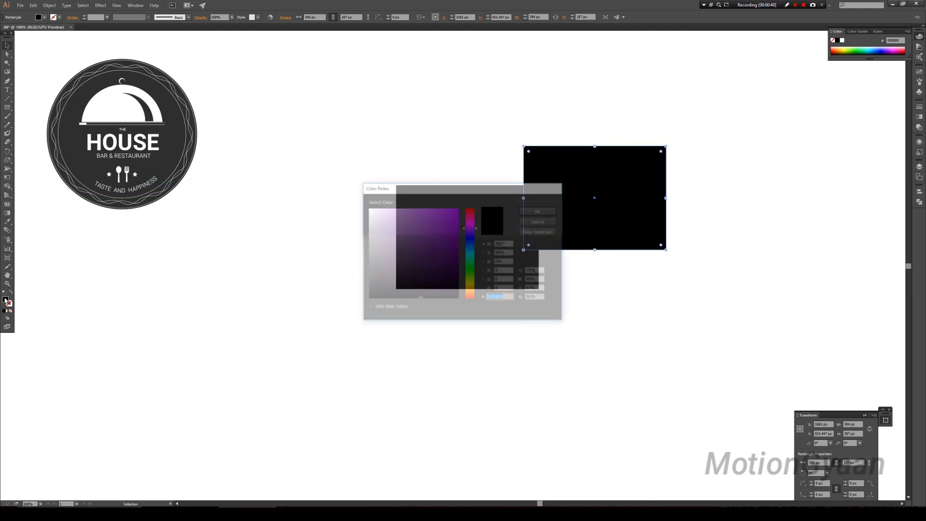
{"action": "left_click_drag", "start_coordinate": [432, 232], "coordinate": [465, 244]}
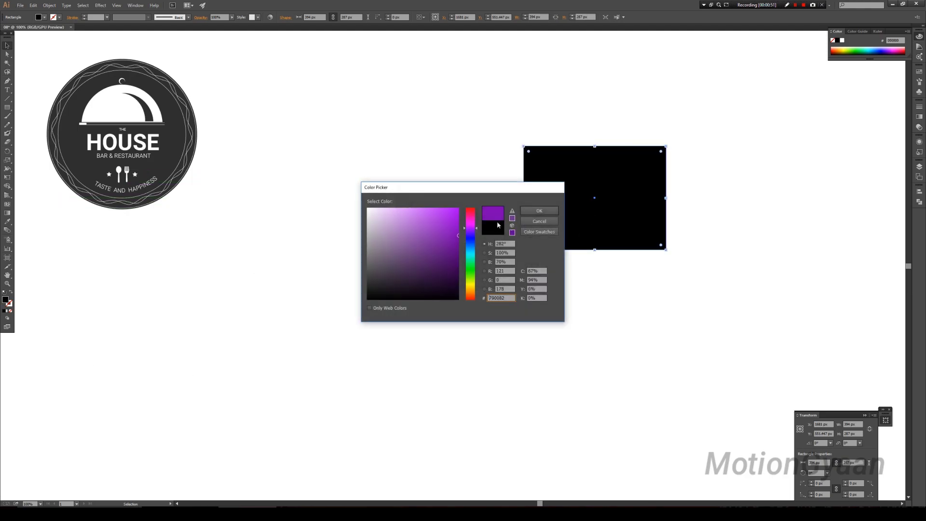
{"action": "left_click", "coordinate": [540, 211]}
{"action": "left_click", "coordinate": [592, 296]}
{"action": "left_click_drag", "start_coordinate": [592, 296], "coordinate": [605, 299]}
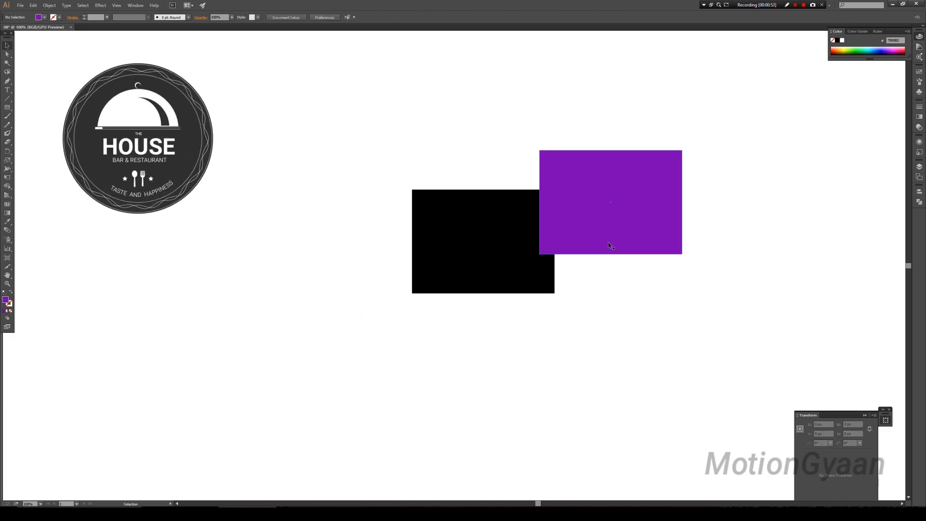
{"action": "left_click_drag", "start_coordinate": [608, 243], "coordinate": [475, 168]}
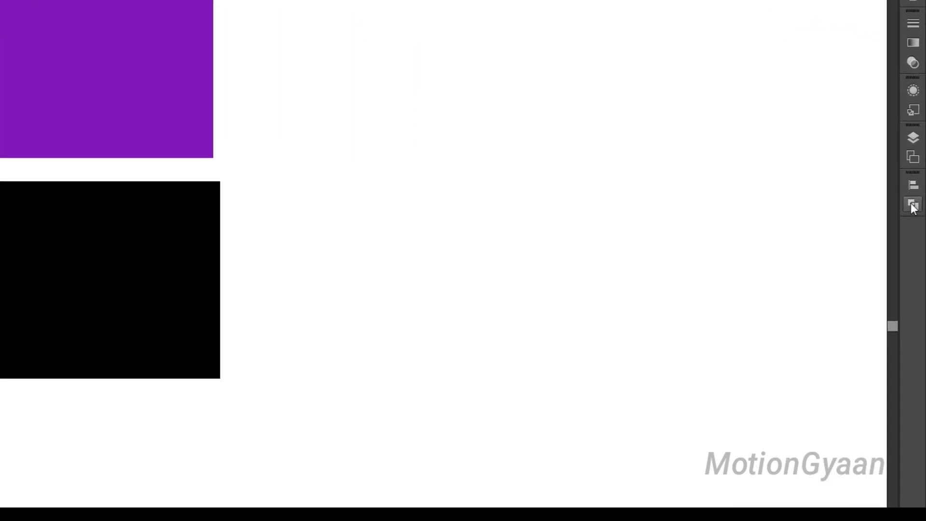
Bring up the Pathfinder panel from the Window menu beside the canvas.
{"action": "left_click", "coordinate": [911, 207]}
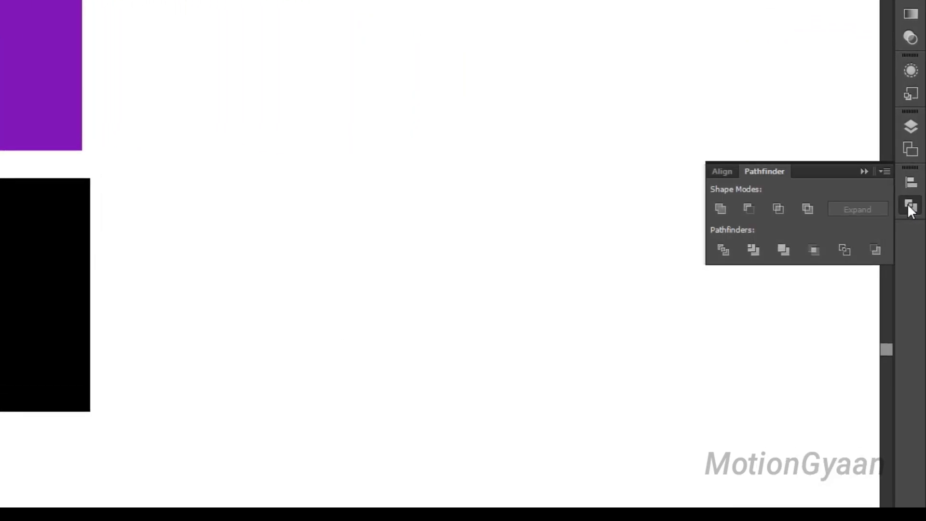
{"action": "left_click", "coordinate": [866, 169]}
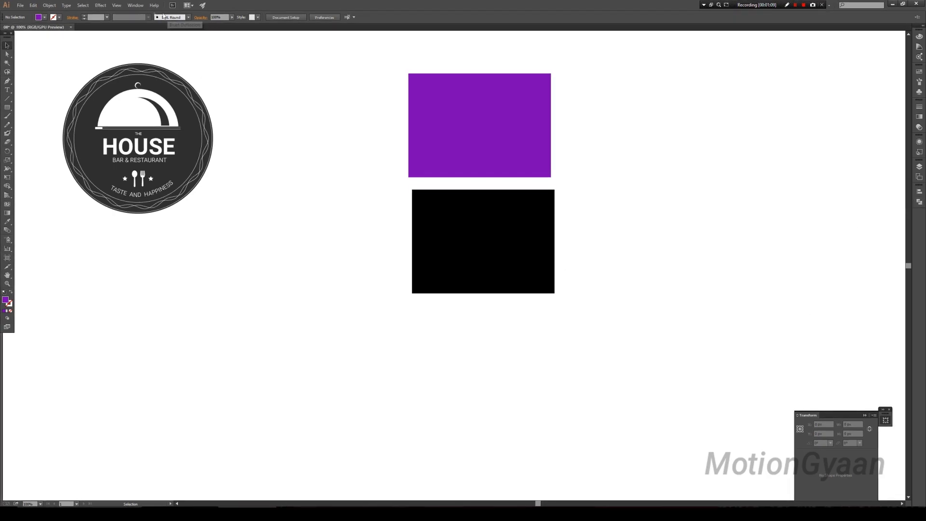
{"action": "left_click", "coordinate": [135, 6]}
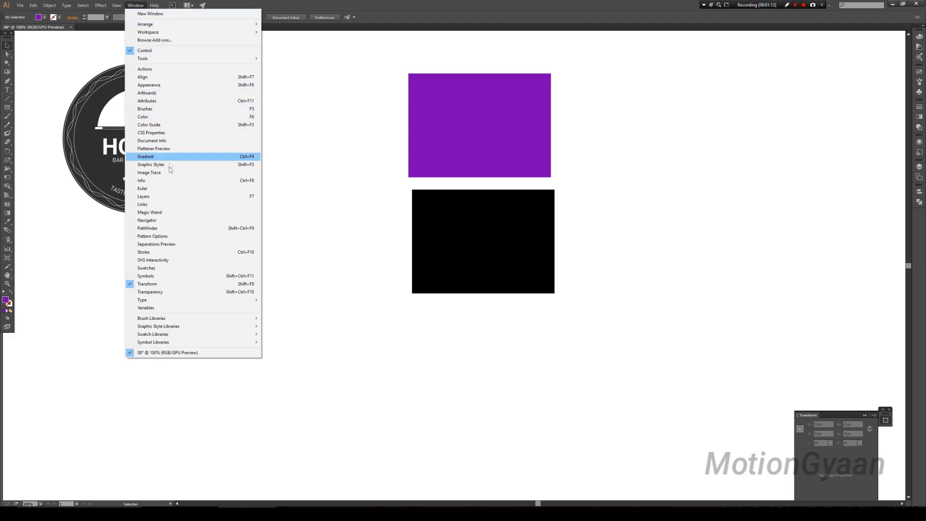
{"action": "left_click", "coordinate": [143, 230]}
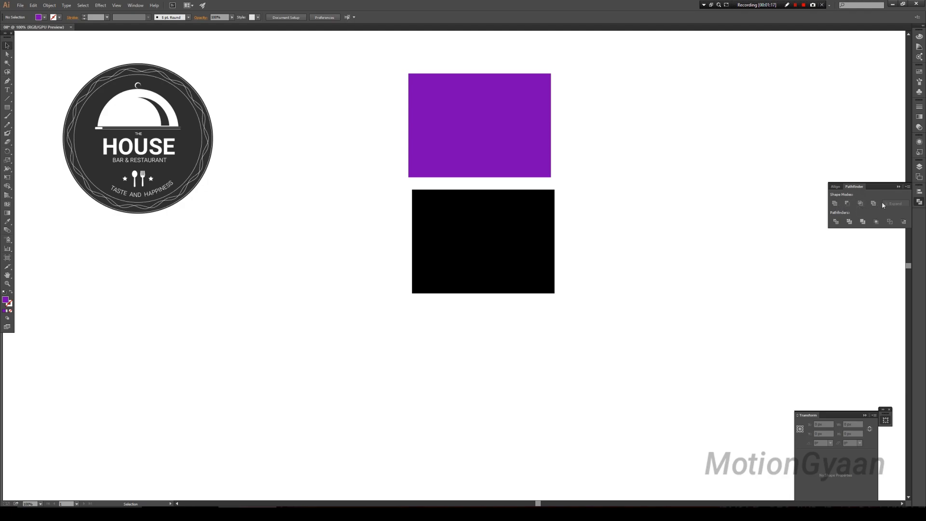
{"action": "left_click", "coordinate": [900, 190]}
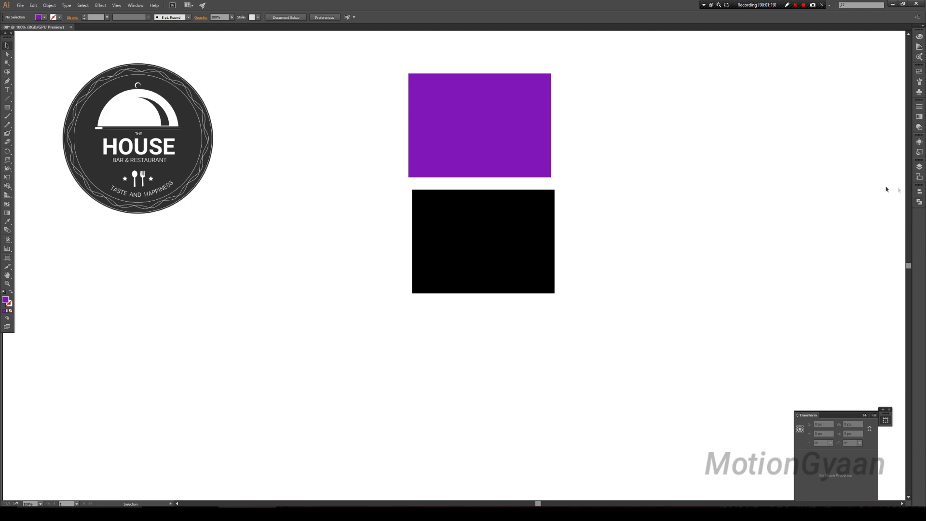
{"action": "left_click", "coordinate": [135, 5]}
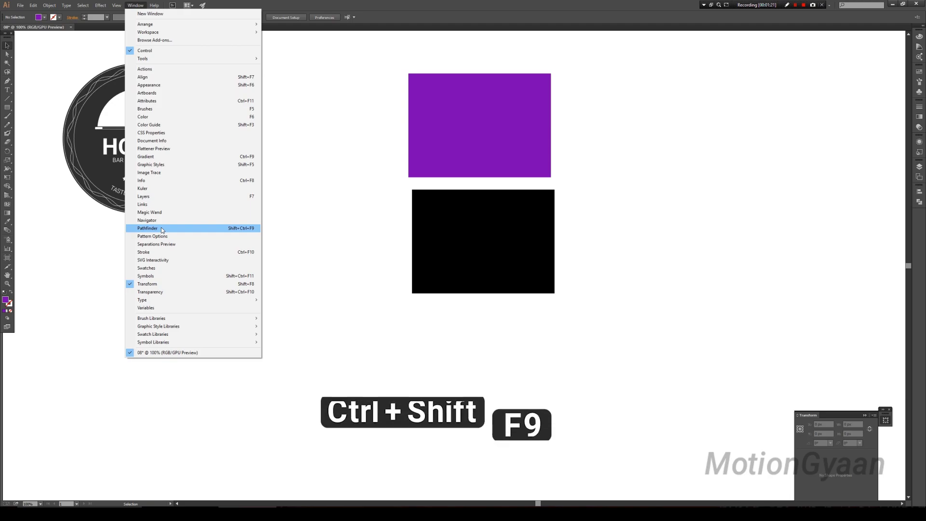
{"action": "left_click", "coordinate": [305, 135]}
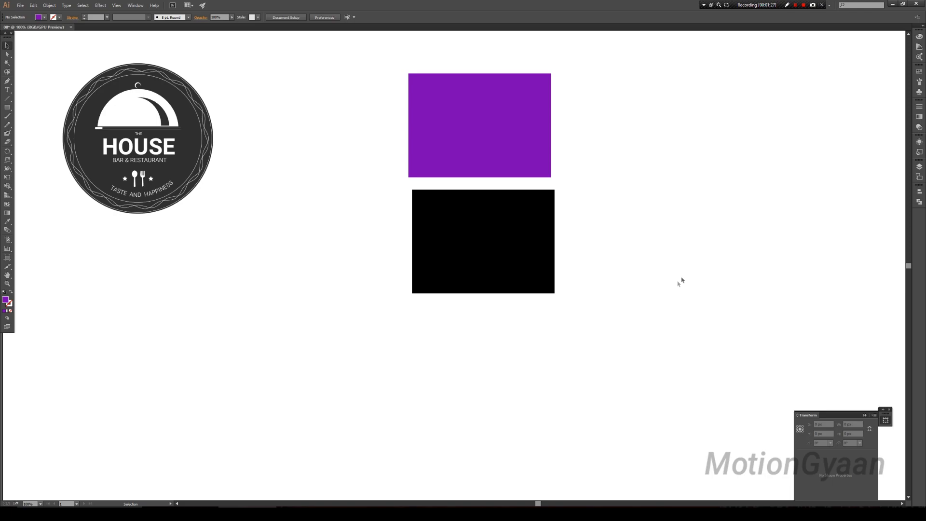
{"action": "left_click", "coordinate": [920, 201]}
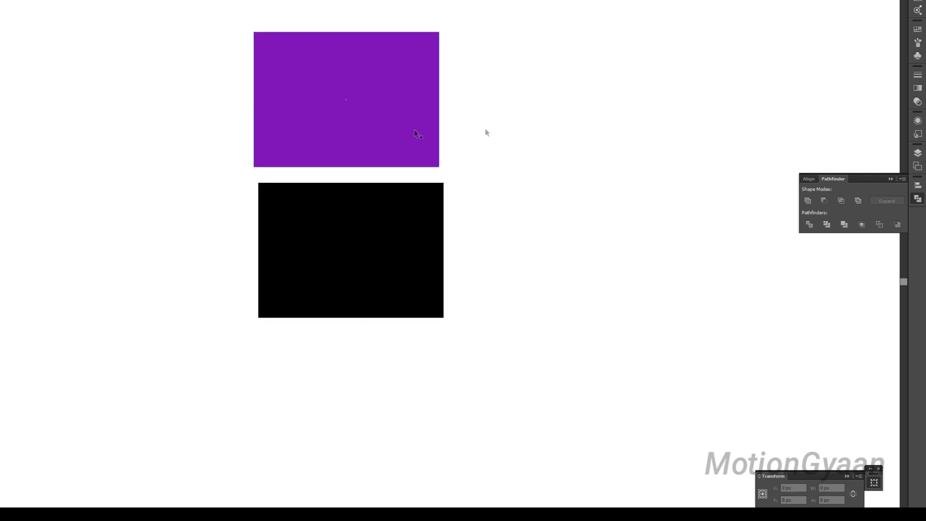
Overlap the purple rectangle with the black one's right part and unite them into one stepped shape.
{"action": "left_click_drag", "start_coordinate": [359, 113], "coordinate": [507, 256]}
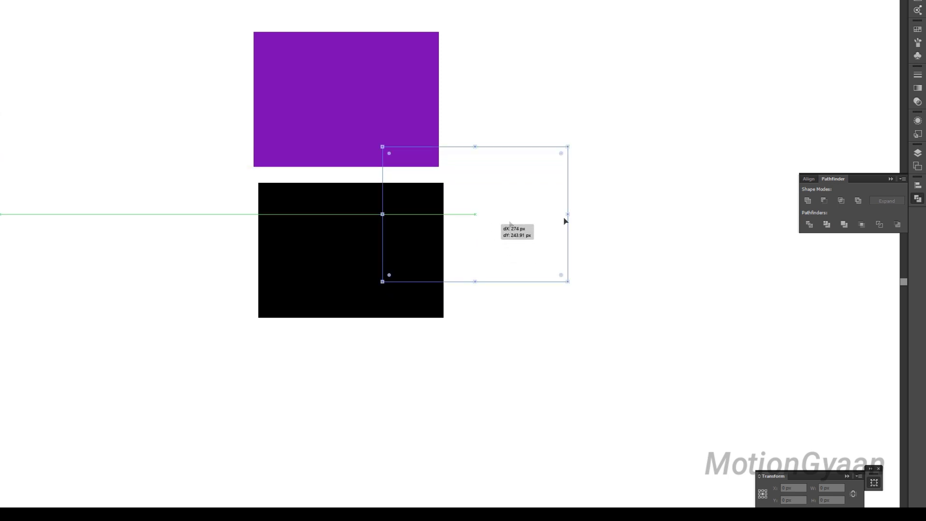
{"action": "left_click_drag", "start_coordinate": [507, 256], "coordinate": [489, 228]}
{"action": "left_click", "coordinate": [690, 225]}
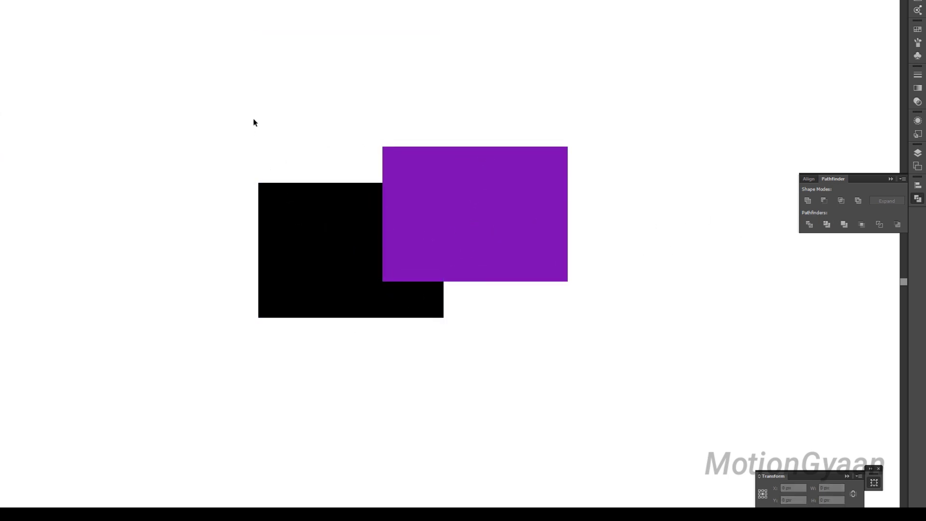
{"action": "left_click_drag", "start_coordinate": [253, 119], "coordinate": [570, 320]}
{"action": "left_click", "coordinate": [566, 396]}
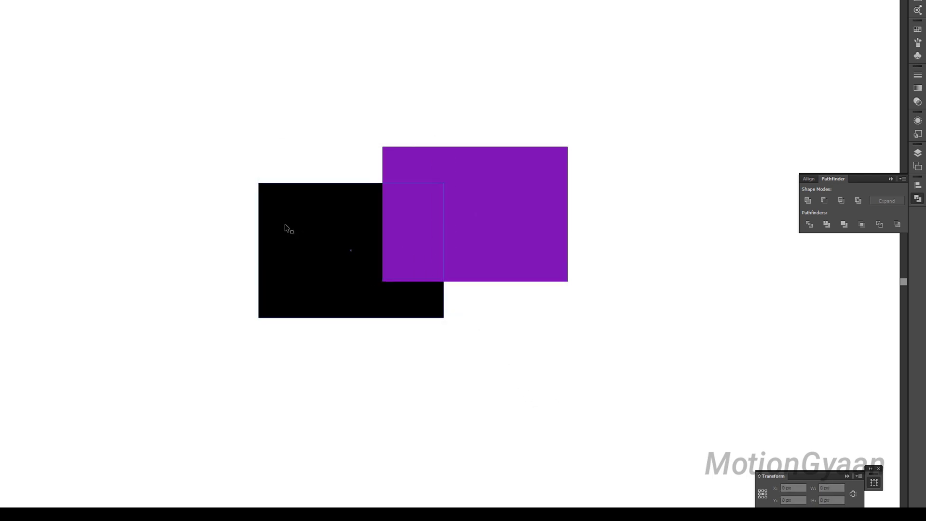
{"action": "left_click_drag", "start_coordinate": [233, 74], "coordinate": [525, 381]}
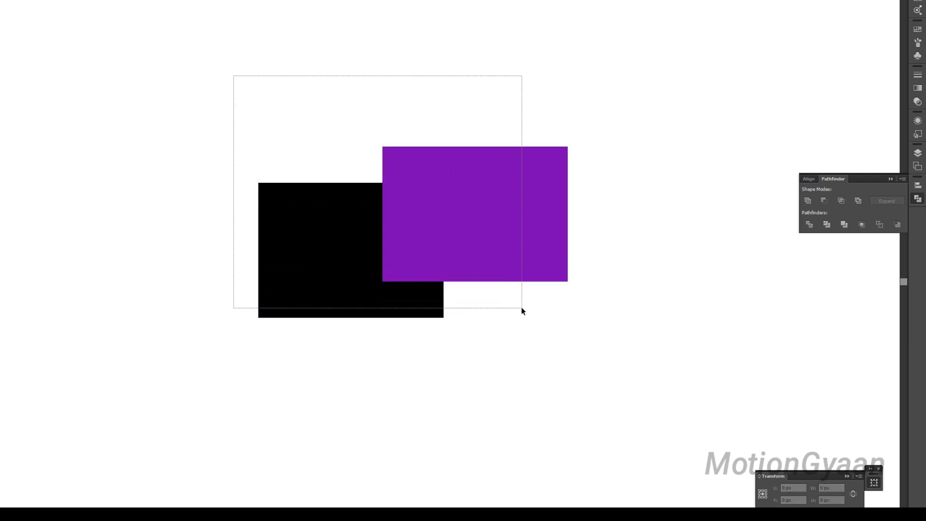
{"action": "left_click", "coordinate": [524, 382]}
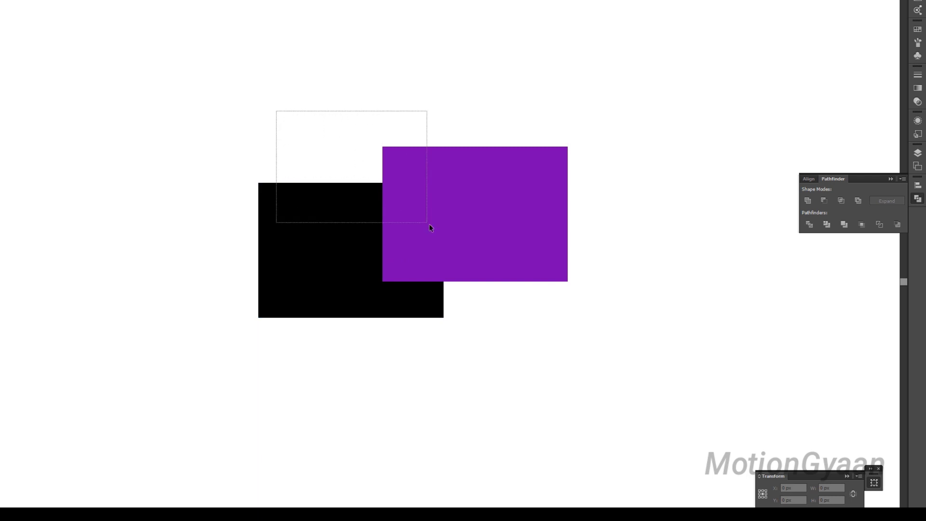
{"action": "left_click_drag", "start_coordinate": [319, 164], "coordinate": [430, 227]}
{"action": "left_click_drag", "start_coordinate": [261, 96], "coordinate": [427, 243]}
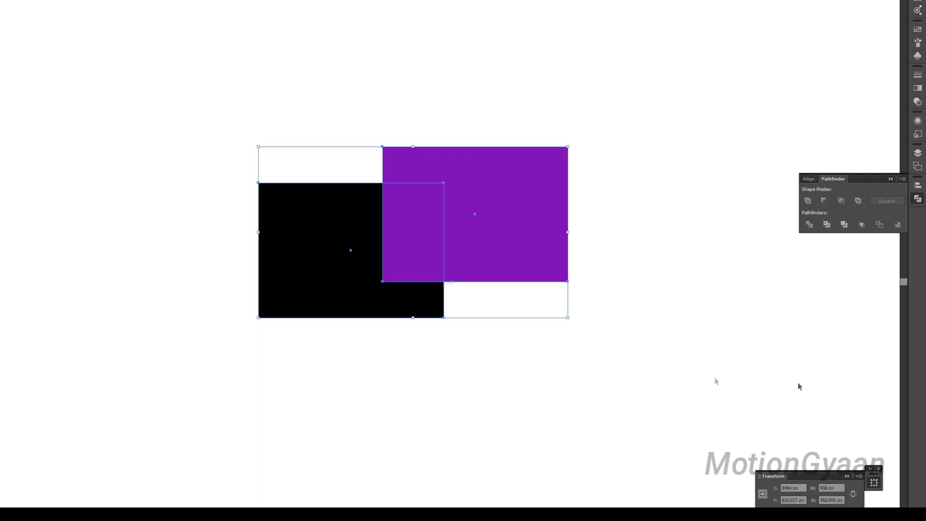
{"action": "left_click", "coordinate": [808, 200]}
Reposition the merged stepped shape up and to the left.
{"action": "left_click", "coordinate": [669, 232]}
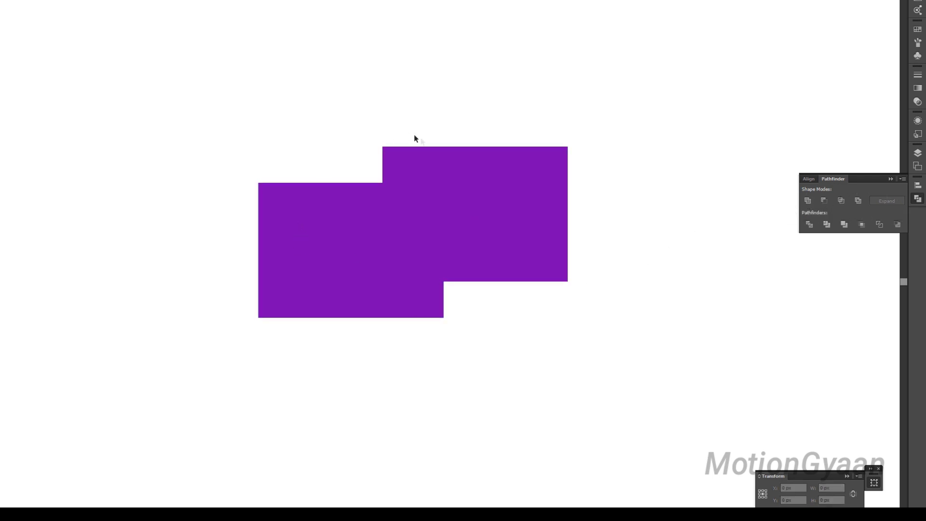
{"action": "left_click", "coordinate": [455, 230]}
{"action": "left_click_drag", "start_coordinate": [446, 217], "coordinate": [314, 211]}
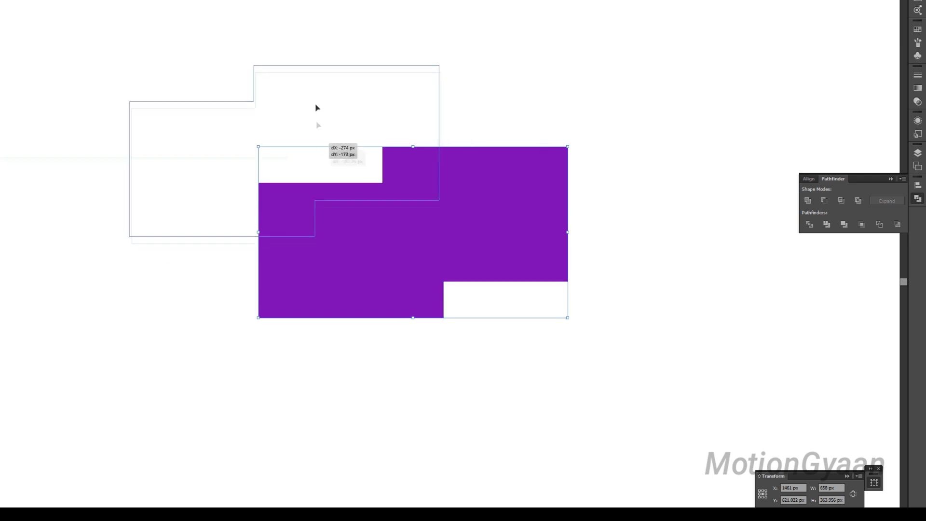
{"action": "left_click", "coordinate": [454, 157]}
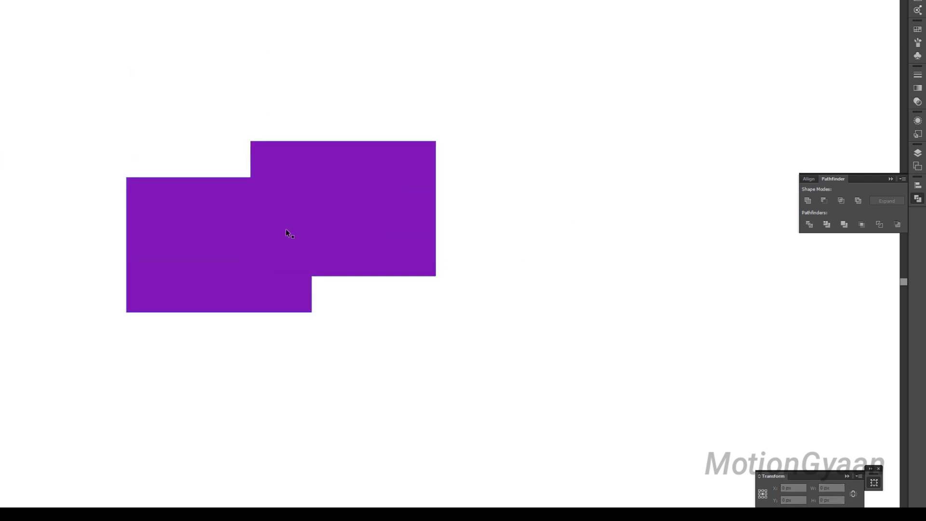
{"action": "left_click_drag", "start_coordinate": [263, 206], "coordinate": [349, 203]}
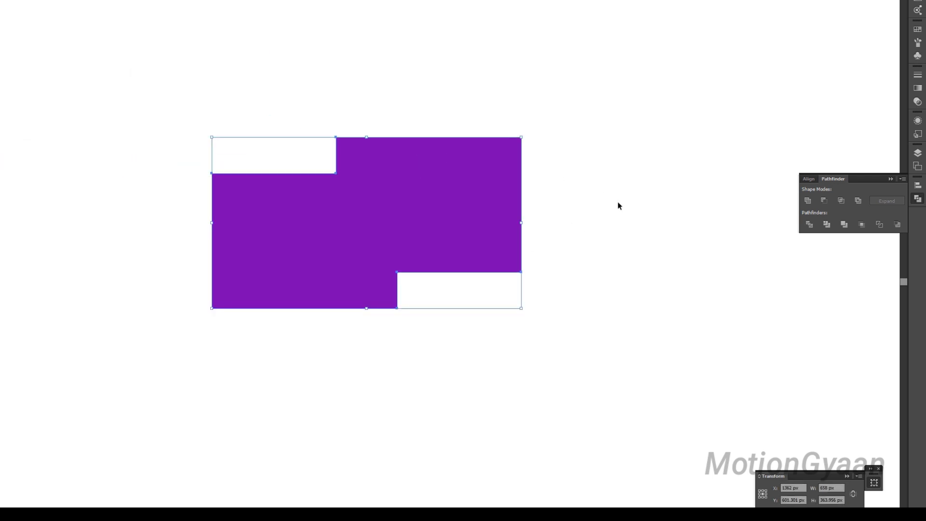
{"action": "left_click", "coordinate": [618, 202]}
{"action": "left_click", "coordinate": [497, 233]}
{"action": "left_click_drag", "start_coordinate": [415, 221], "coordinate": [360, 122]}
{"action": "left_click", "coordinate": [583, 295]}
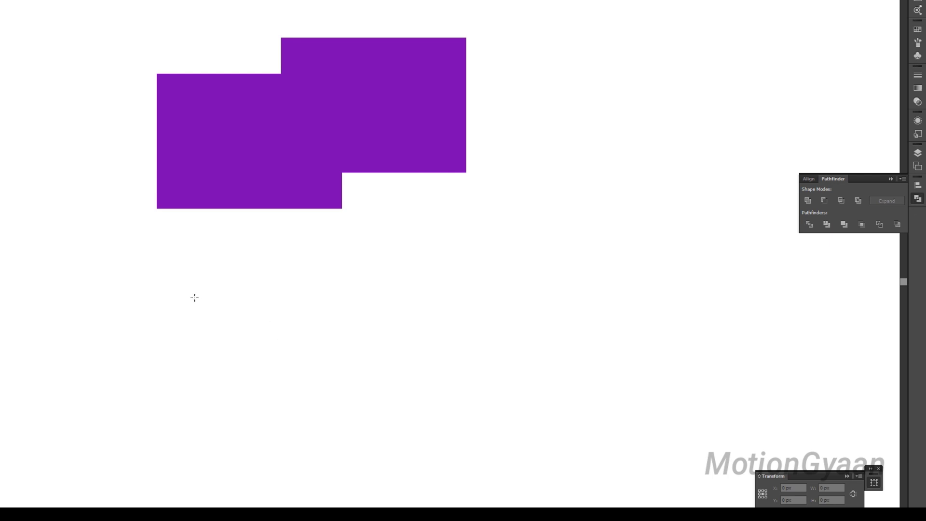
Draw a purple rectangle below the stepped shape and duplicate it with a very dark purple fill.
{"action": "left_click_drag", "start_coordinate": [194, 297], "coordinate": [398, 434]}
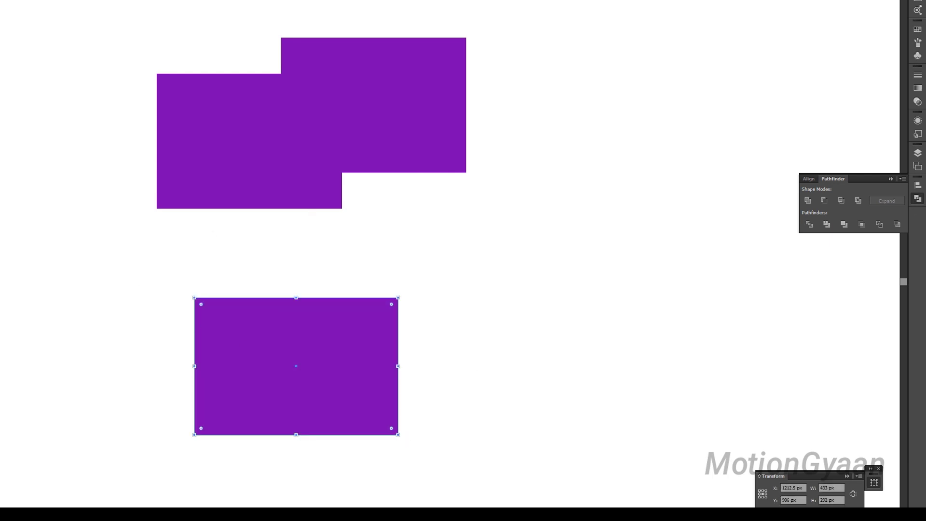
{"action": "left_click_drag", "start_coordinate": [306, 363], "coordinate": [516, 338]}
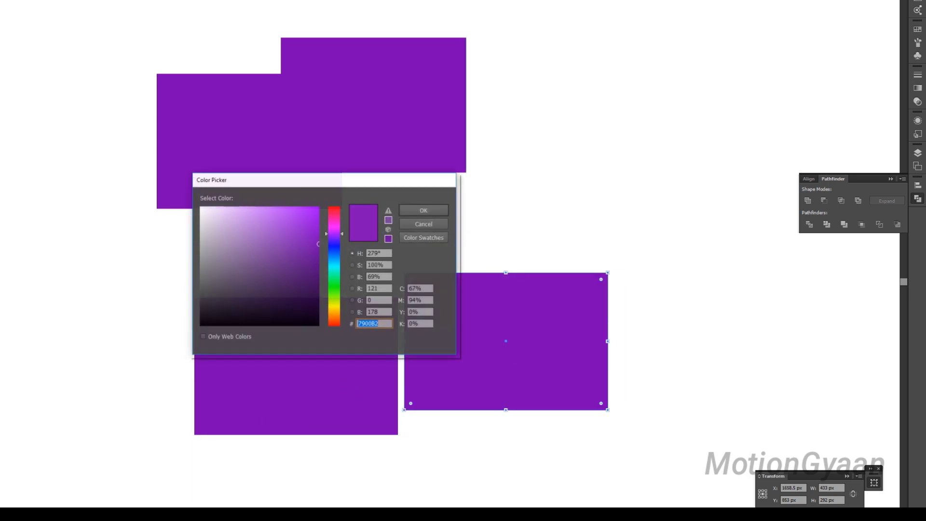
{"action": "left_click_drag", "start_coordinate": [315, 251], "coordinate": [321, 312]}
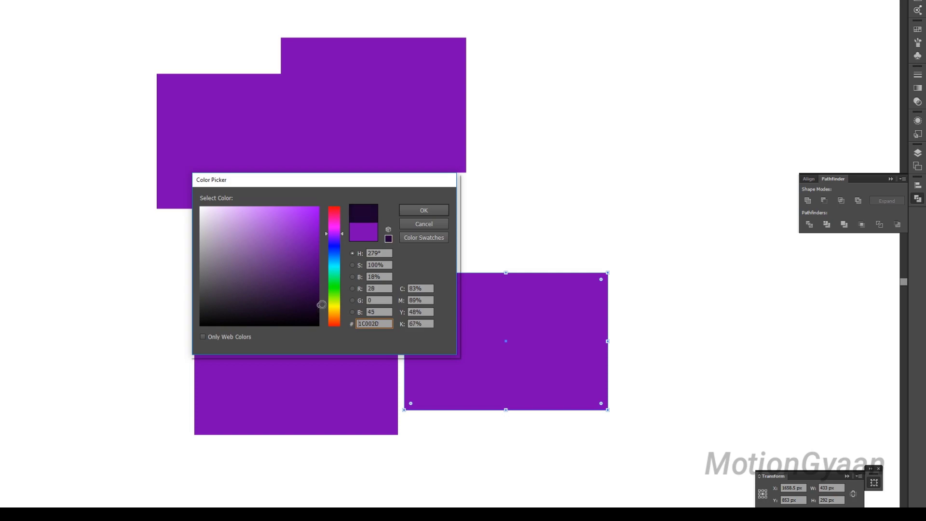
{"action": "left_click", "coordinate": [446, 211]}
Position the dark rectangle over the purple rectangle's upper right corner.
{"action": "left_click_drag", "start_coordinate": [517, 233], "coordinate": [537, 236]}
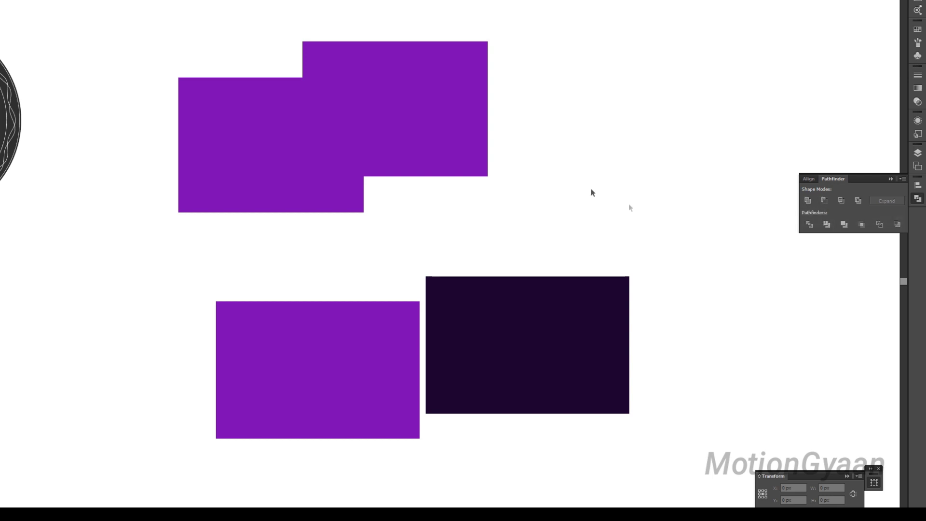
{"action": "left_click_drag", "start_coordinate": [563, 229], "coordinate": [572, 180]}
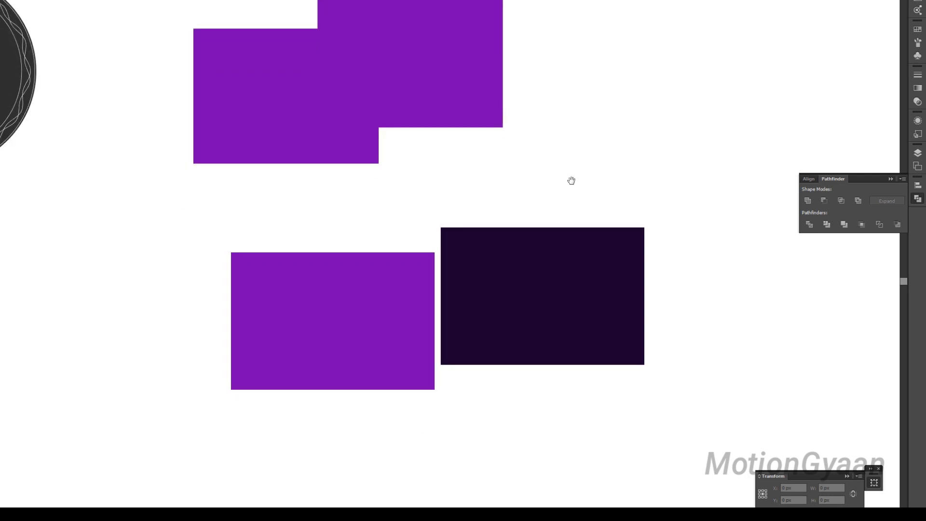
{"action": "left_click", "coordinate": [565, 283]}
{"action": "left_click_drag", "start_coordinate": [564, 281], "coordinate": [502, 289]}
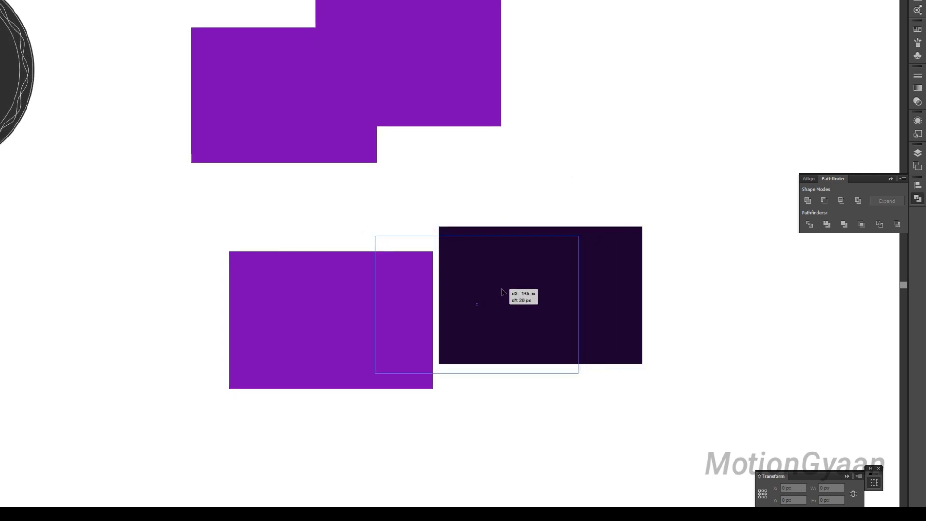
{"action": "left_click", "coordinate": [707, 259]}
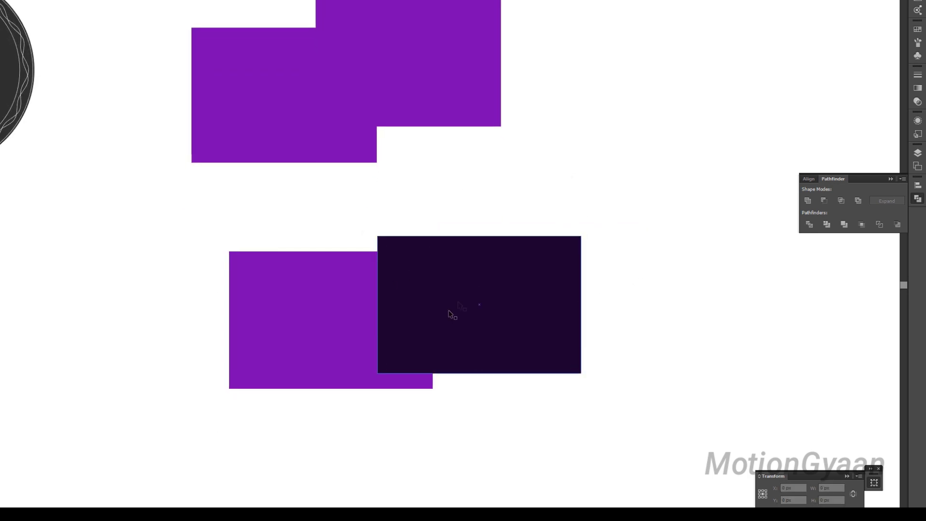
{"action": "left_click_drag", "start_coordinate": [442, 317], "coordinate": [444, 317]}
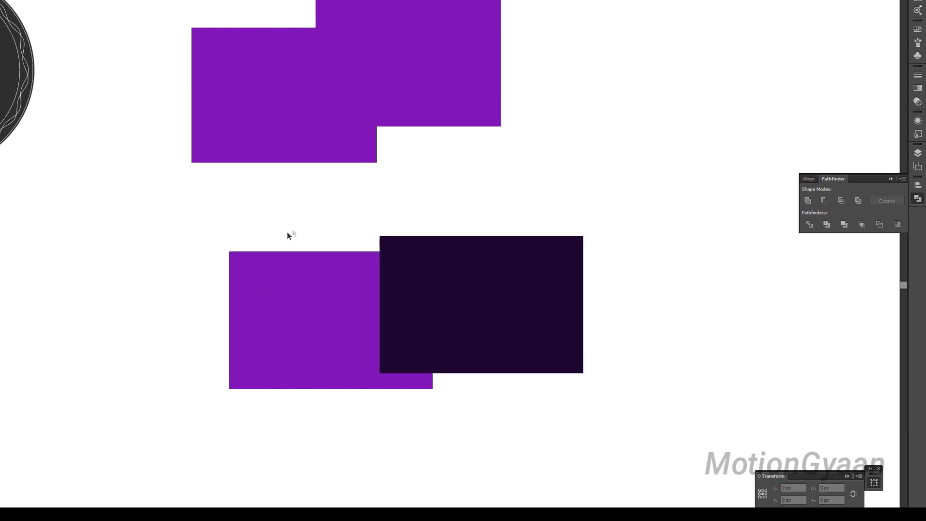
{"action": "left_click_drag", "start_coordinate": [418, 208], "coordinate": [425, 206]}
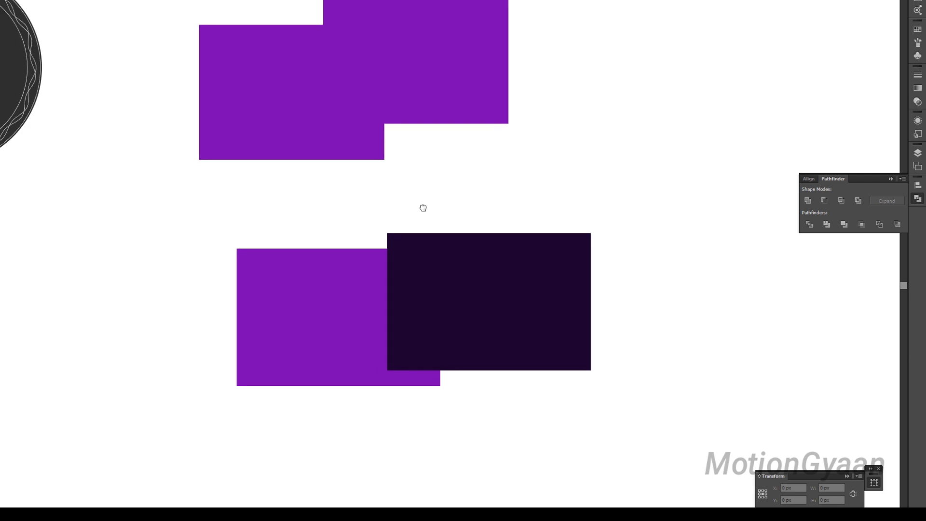
{"action": "left_click_drag", "start_coordinate": [427, 290], "coordinate": [409, 282]}
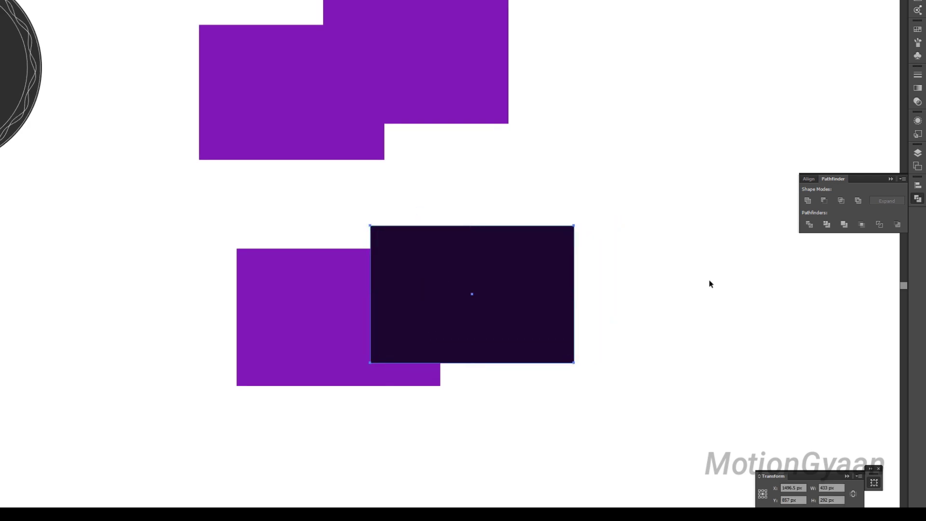
{"action": "left_click", "coordinate": [306, 284]}
Subtract the dark rectangle from the lower purple one with Minus Front.
{"action": "left_click", "coordinate": [324, 206]}
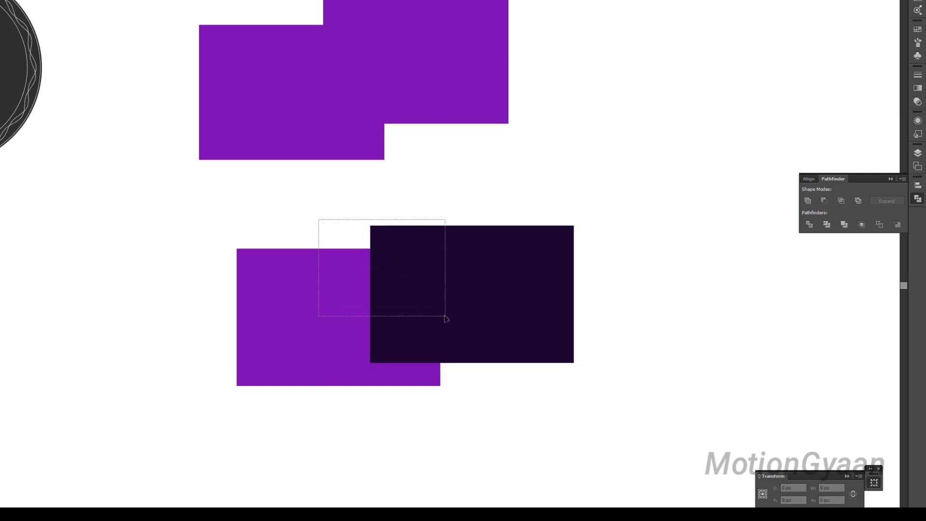
{"action": "left_click_drag", "start_coordinate": [324, 223], "coordinate": [448, 317]}
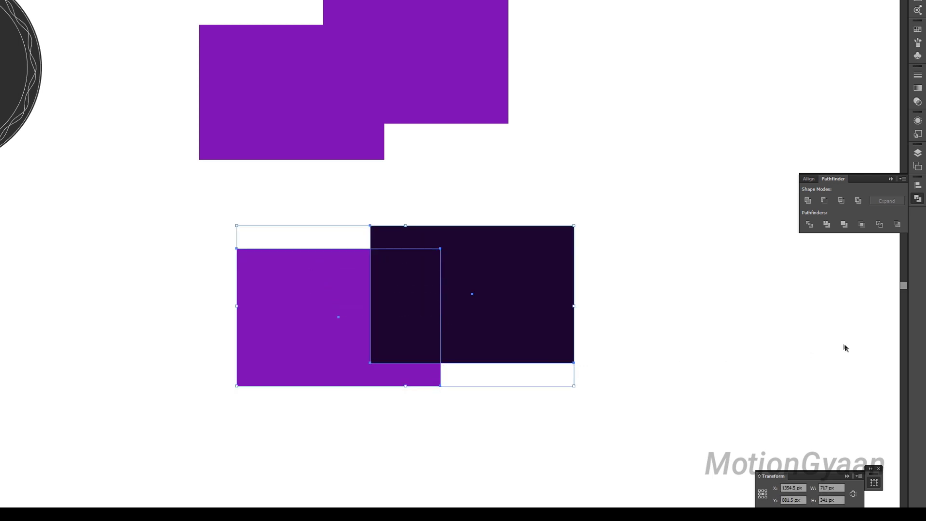
{"action": "left_click", "coordinate": [824, 206]}
{"action": "left_click", "coordinate": [644, 263]}
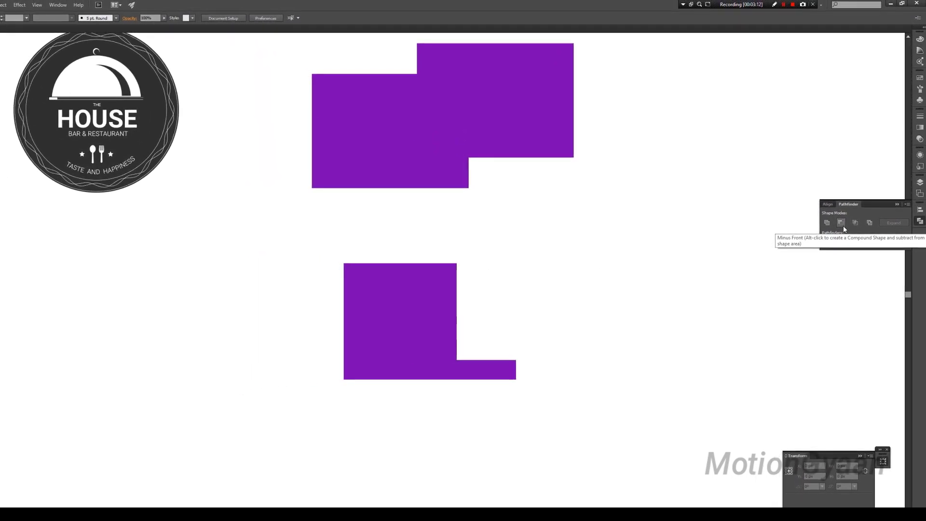
{"action": "left_click_drag", "start_coordinate": [507, 253], "coordinate": [524, 274]}
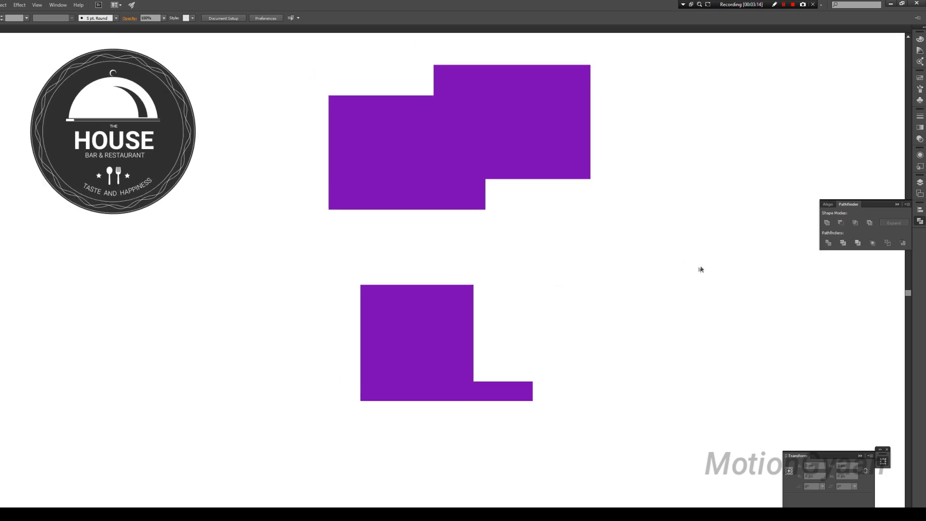
{"action": "left_click_drag", "start_coordinate": [636, 288], "coordinate": [595, 285]}
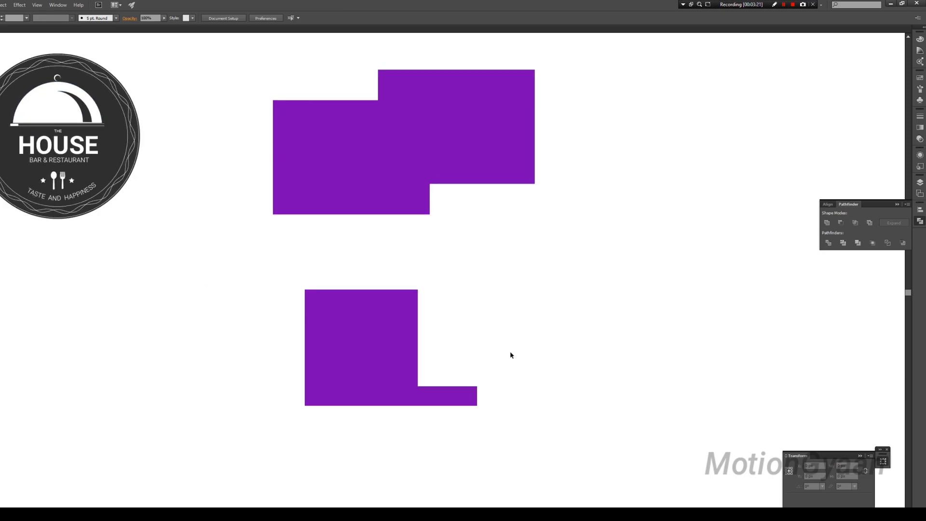
{"action": "mouse_move", "coordinate": [511, 354]}
{"action": "left_mouse_down"}
{"action": "mouse_move", "coordinate": [531, 313]}
{"action": "mouse_move", "coordinate": [514, 331]}
{"action": "mouse_move", "coordinate": [517, 354]}
{"action": "left_mouse_up"}
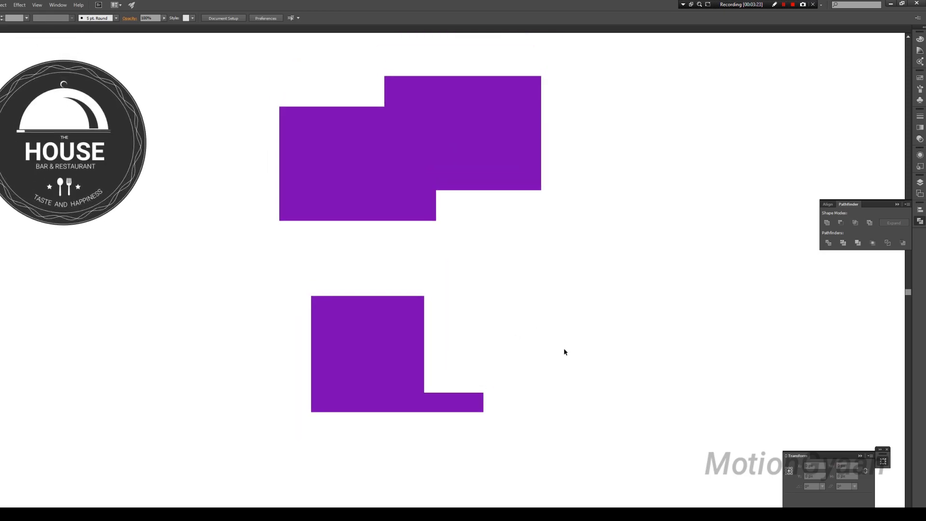
Undo the subtraction, reselect both rectangles, and apply Minus Front again.
{"action": "key", "text": "ctrl+z"}
{"action": "left_click", "coordinate": [642, 303]}
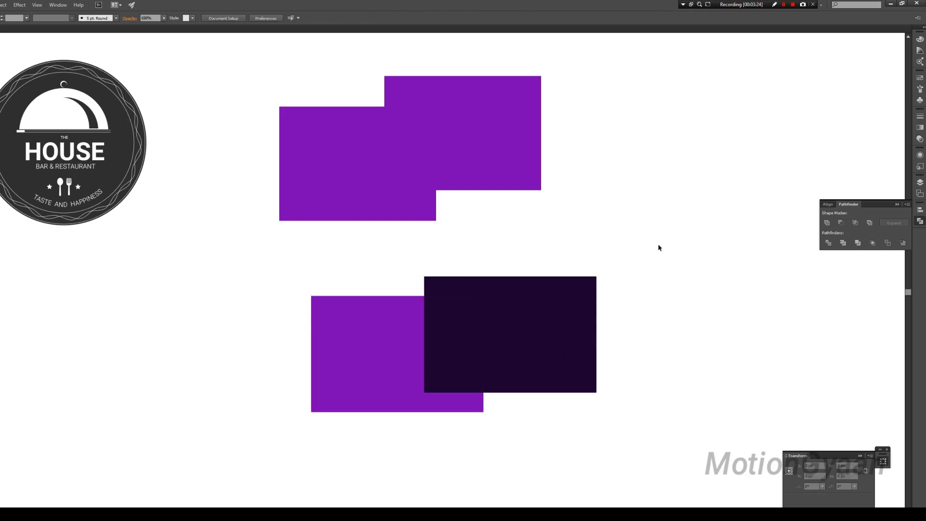
{"action": "left_click_drag", "start_coordinate": [637, 280], "coordinate": [367, 404]}
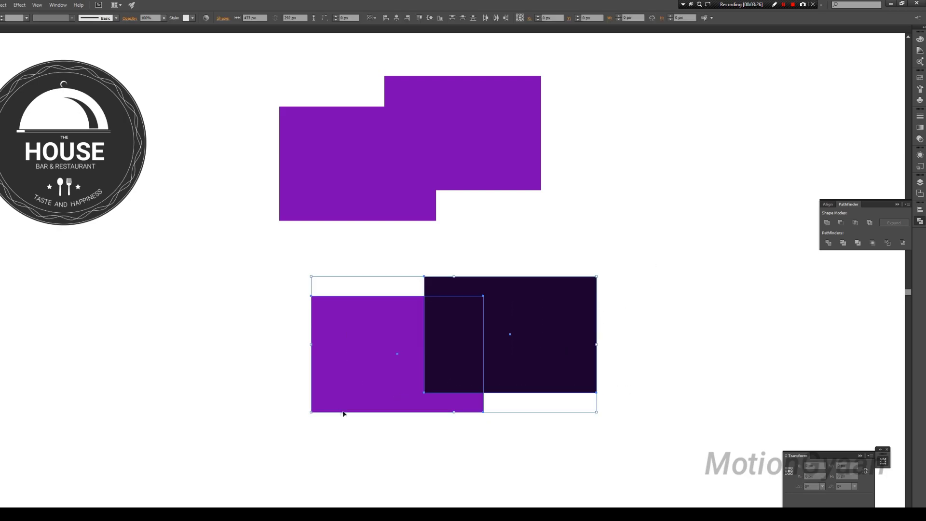
{"action": "left_click", "coordinate": [840, 222]}
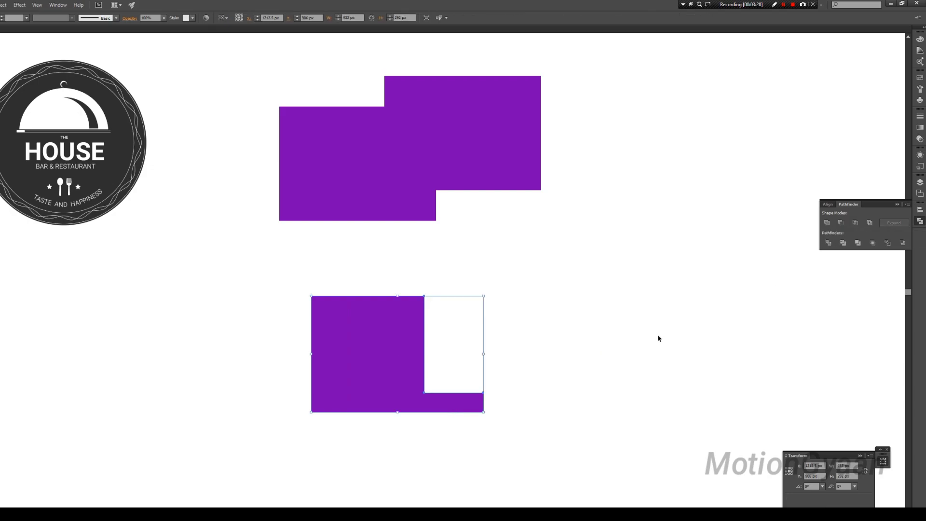
{"action": "left_click", "coordinate": [658, 334]}
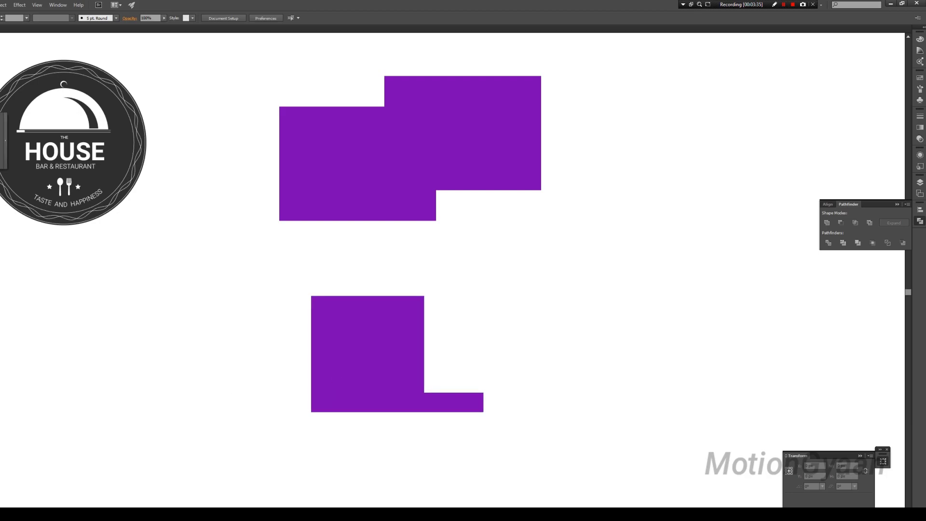
Draw a small darker purple rectangle over the L-shape's lower left corner.
{"action": "left_click_drag", "start_coordinate": [291, 366], "coordinate": [359, 465]}
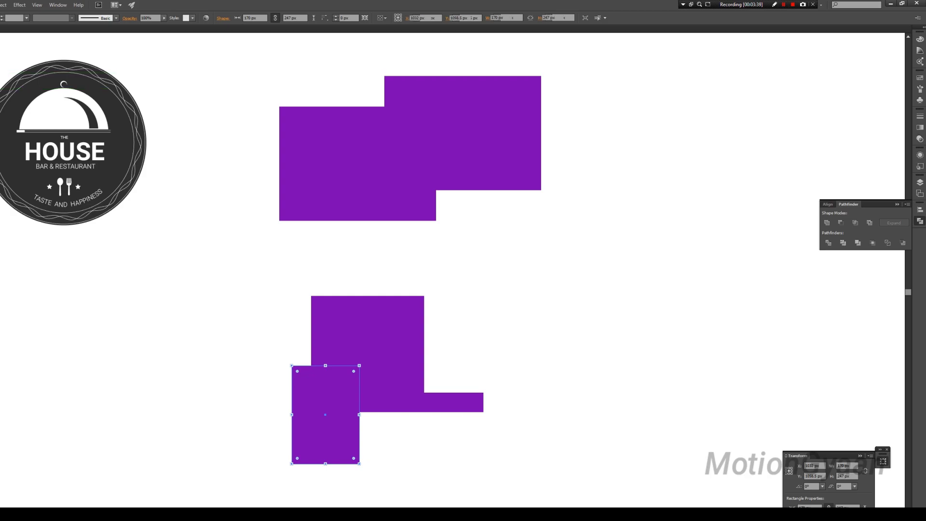
{"action": "double_click", "coordinate": [8, 270]}
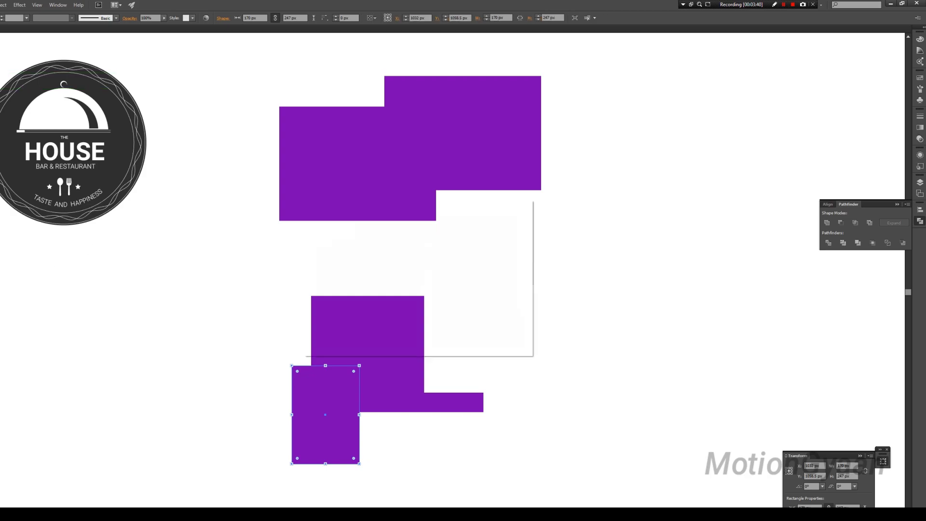
{"action": "left_click", "coordinate": [520, 231]}
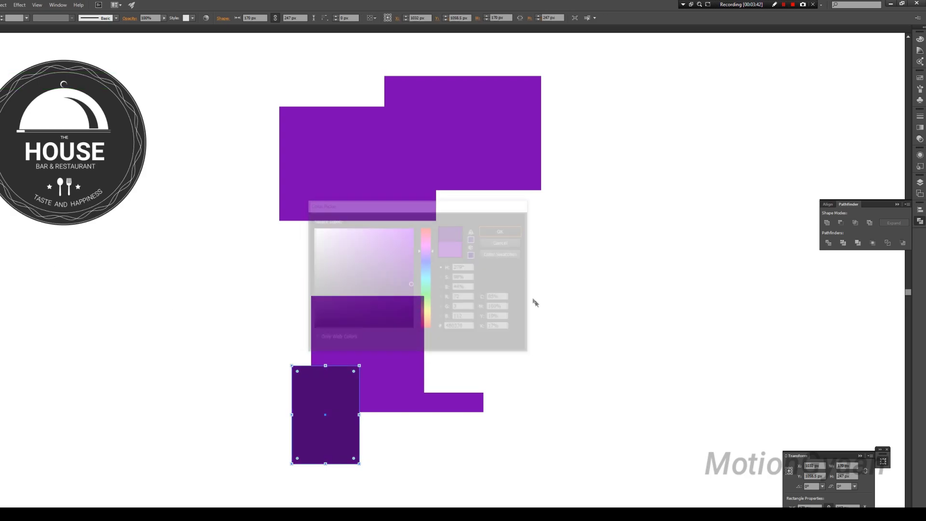
{"action": "left_click", "coordinate": [516, 323]}
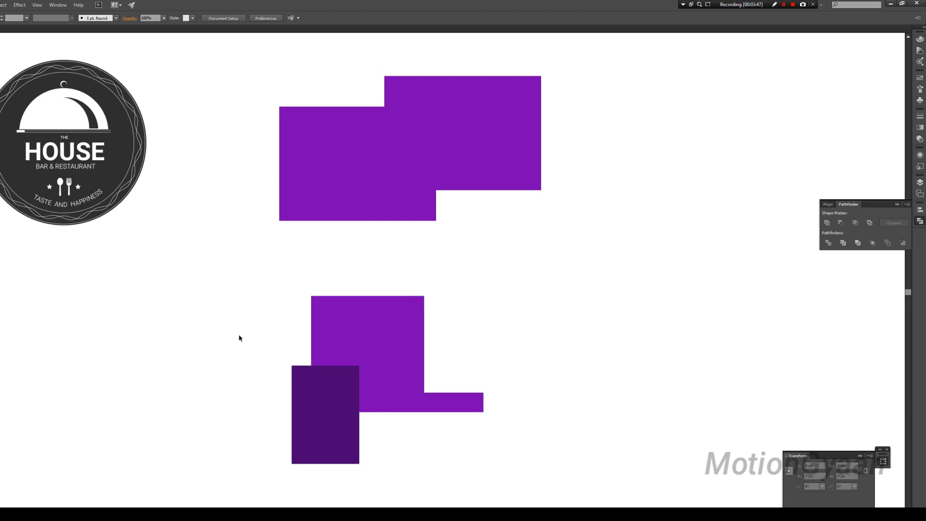
Cut the small rectangle out of the L-shape and move the result up and left.
{"action": "left_click_drag", "start_coordinate": [239, 331], "coordinate": [361, 408]}
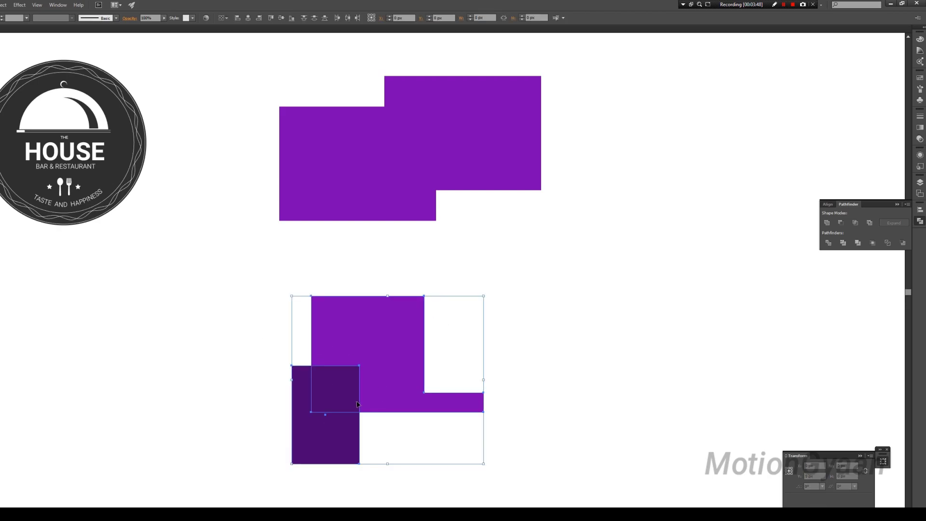
{"action": "left_click", "coordinate": [846, 226]}
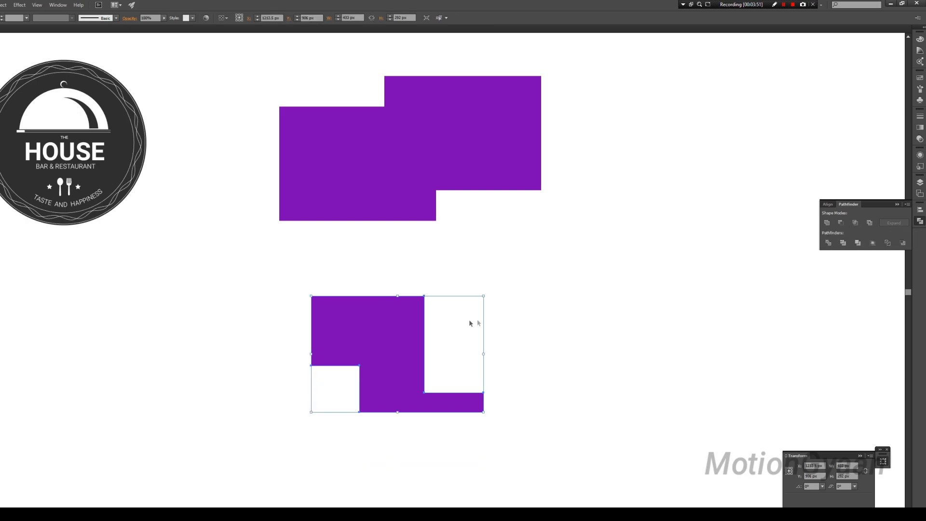
{"action": "left_click", "coordinate": [526, 323]}
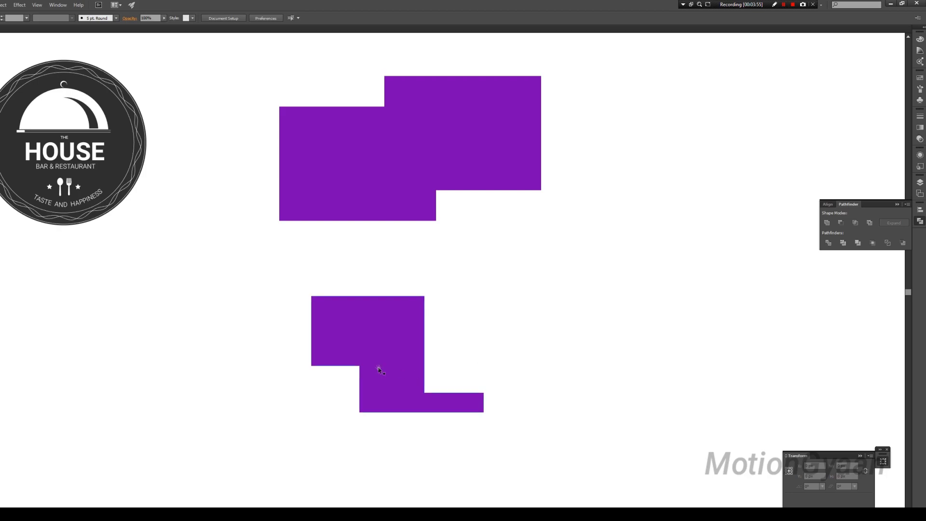
{"action": "left_click_drag", "start_coordinate": [380, 369], "coordinate": [291, 350]}
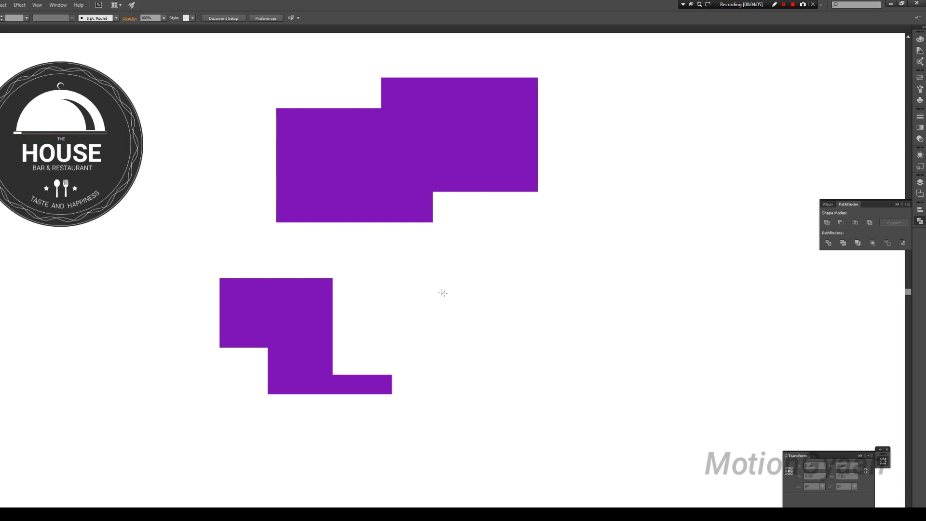
Draw a 244 px circle below the purple shapes with a red-orange fill.
{"action": "left_click_drag", "start_coordinate": [442, 292], "coordinate": [570, 444]}
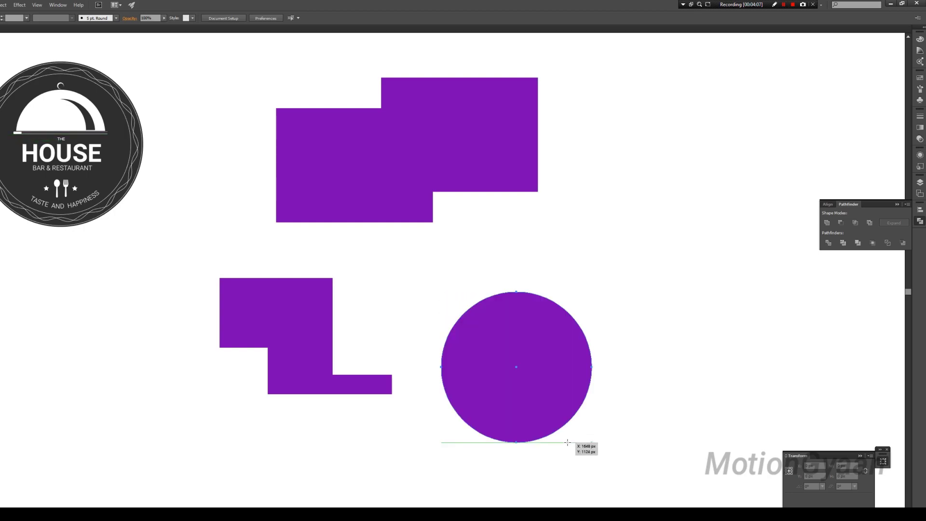
{"action": "key", "text": "v"}
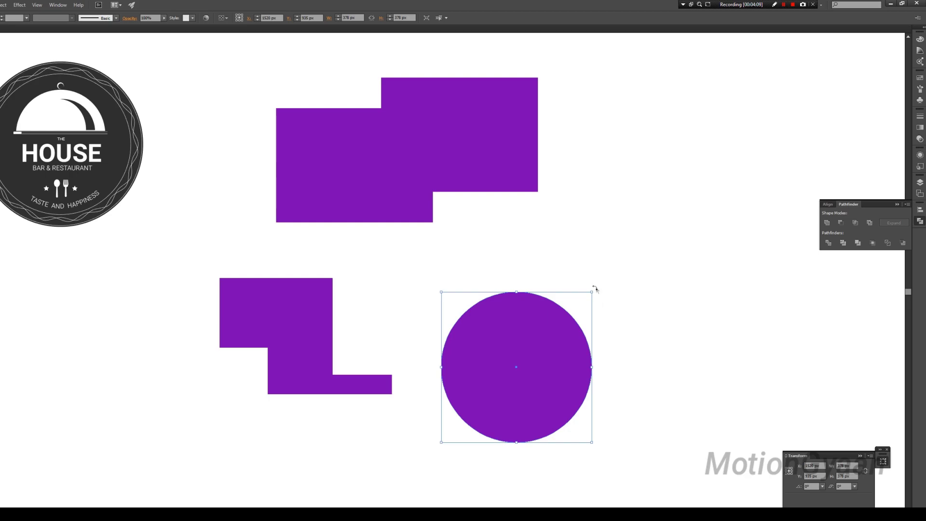
{"action": "left_click_drag", "start_coordinate": [592, 293], "coordinate": [566, 319]}
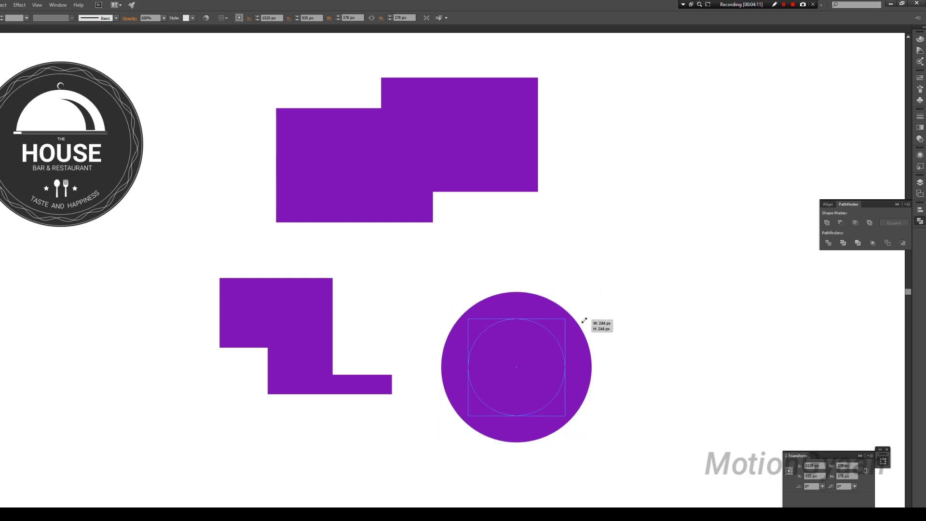
{"action": "left_click_drag", "start_coordinate": [544, 376], "coordinate": [499, 280]}
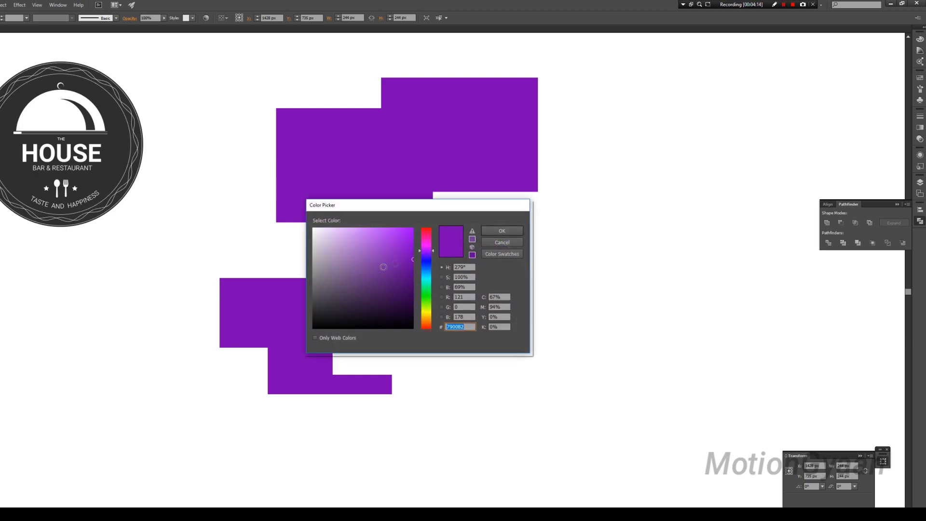
{"action": "left_click", "coordinate": [430, 324]}
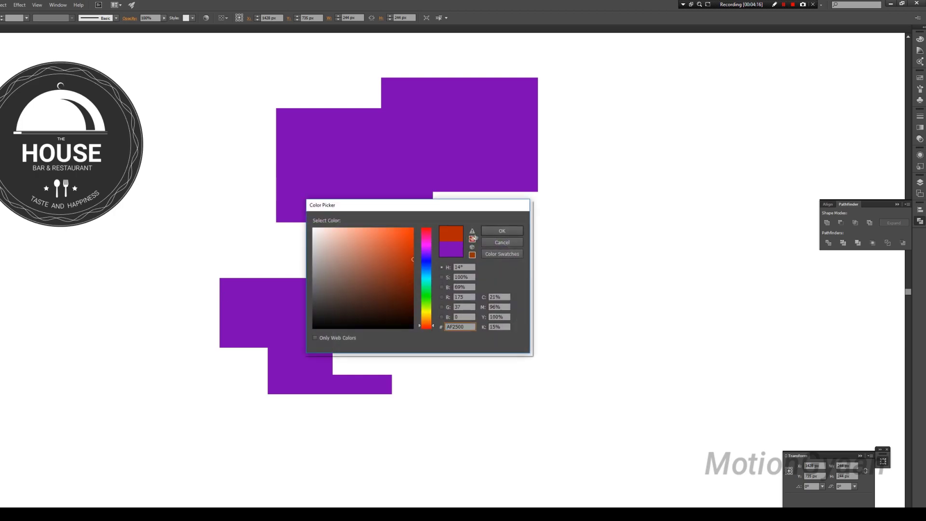
{"action": "left_click", "coordinate": [511, 231]}
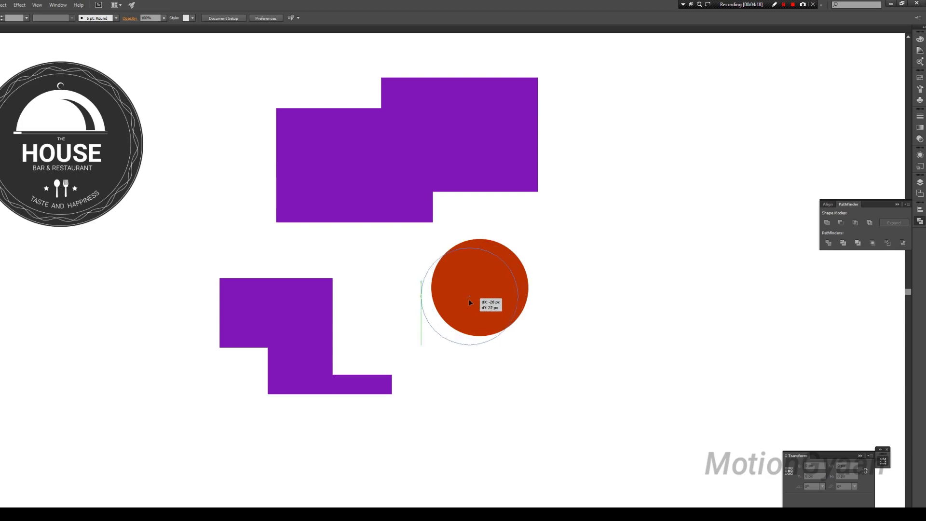
{"action": "left_click_drag", "start_coordinate": [444, 261], "coordinate": [427, 273]}
Add a salmon FF8E78 copy to the right, overlapping the red-orange circle.
{"action": "left_click_drag", "start_coordinate": [477, 308], "coordinate": [584, 304], "text": "alt"}
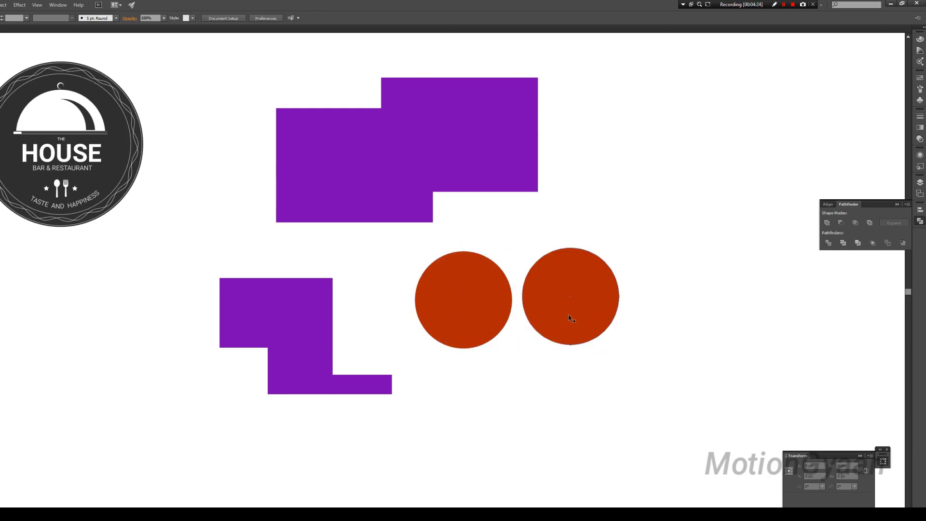
{"action": "left_click", "coordinate": [571, 319]}
{"action": "double_click", "coordinate": [9, 18]}
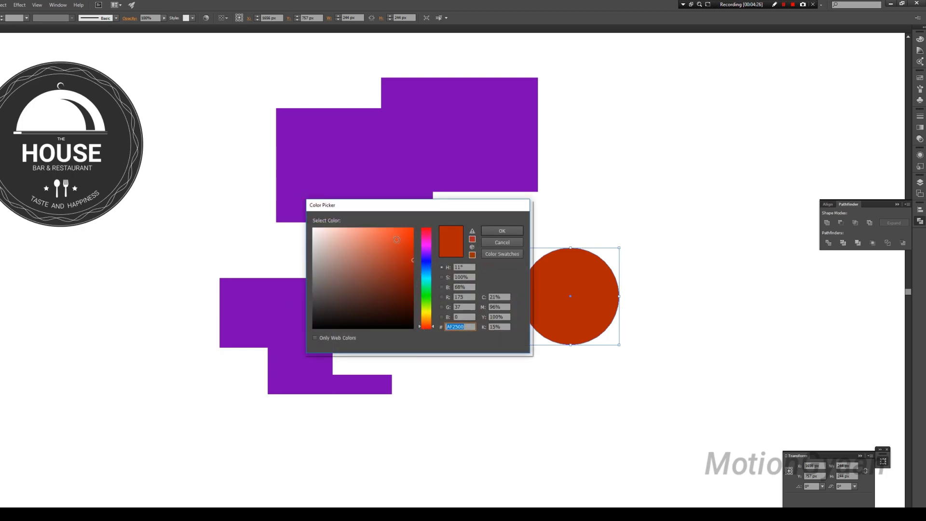
{"action": "left_click_drag", "start_coordinate": [394, 241], "coordinate": [366, 224]}
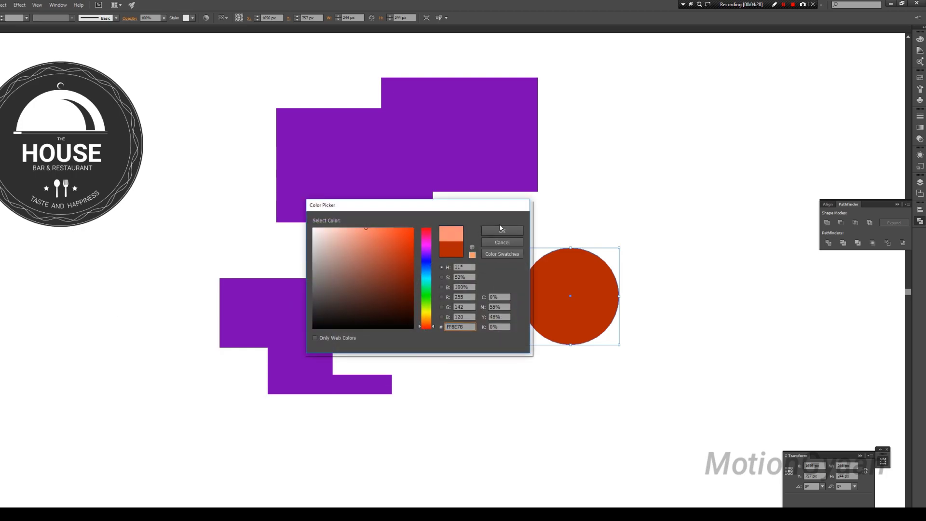
{"action": "left_click", "coordinate": [502, 230]}
{"action": "left_click", "coordinate": [653, 248]}
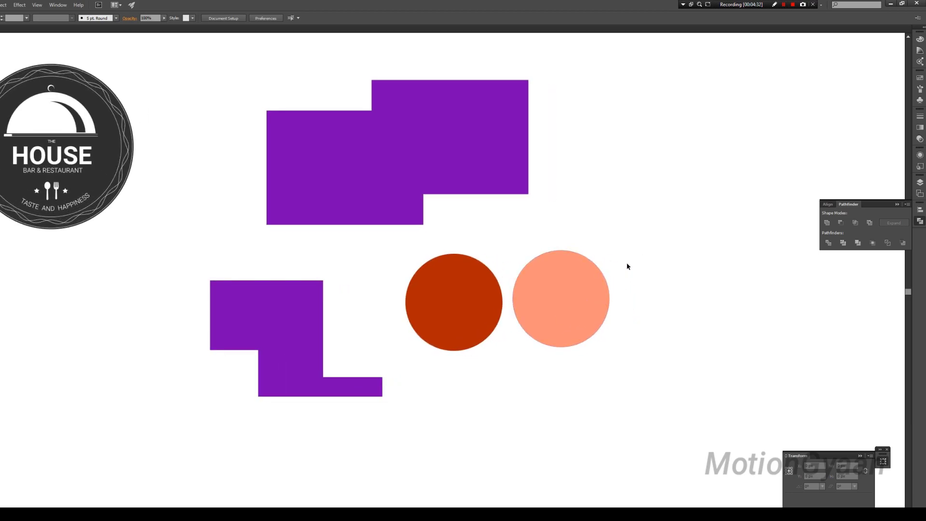
{"action": "left_click_drag", "start_coordinate": [571, 322], "coordinate": [502, 316]}
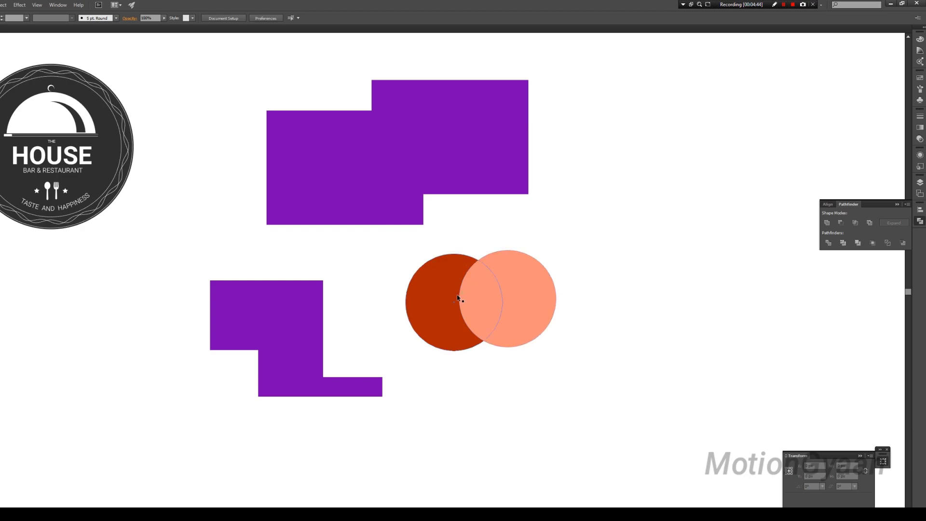
Intersect the two circles with Pathfinder to test the resulting lens shape.
{"action": "left_click_drag", "start_coordinate": [583, 245], "coordinate": [424, 328]}
{"action": "left_click", "coordinate": [856, 225]}
{"action": "left_click", "coordinate": [592, 277]}
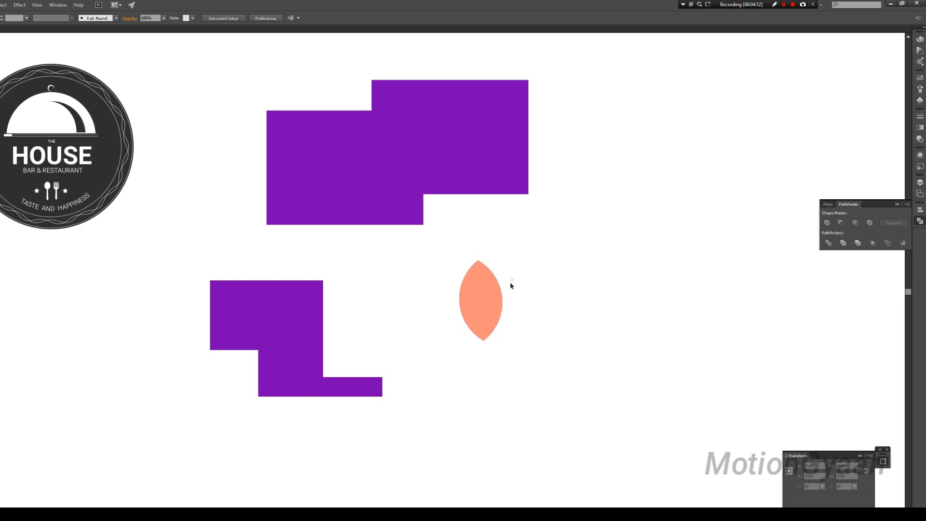
{"action": "left_click", "coordinate": [492, 306]}
{"action": "left_click", "coordinate": [541, 343]}
Undo the intersection and move the salmon circle below the red-orange one.
{"action": "key", "text": "ctrl+z"}
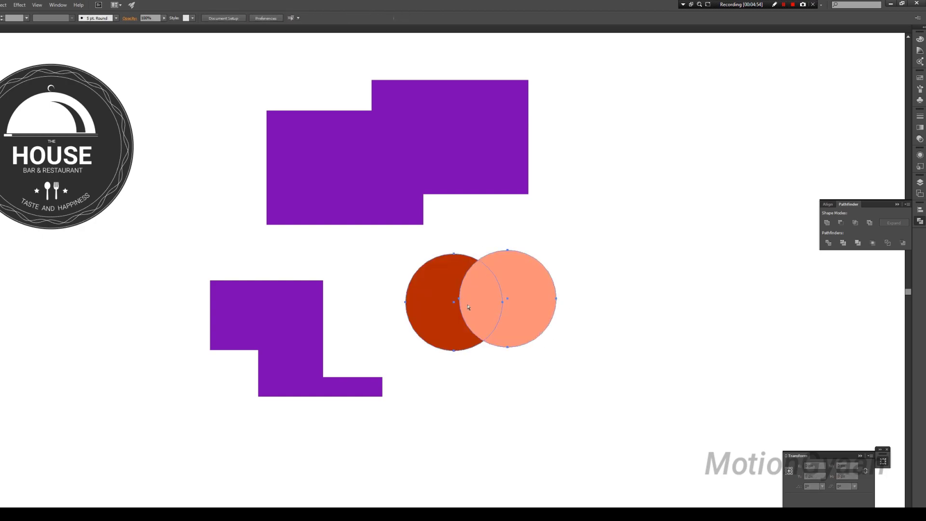
{"action": "left_click", "coordinate": [608, 339]}
{"action": "left_click_drag", "start_coordinate": [608, 339], "coordinate": [626, 326]}
{"action": "left_click_drag", "start_coordinate": [545, 311], "coordinate": [522, 399]}
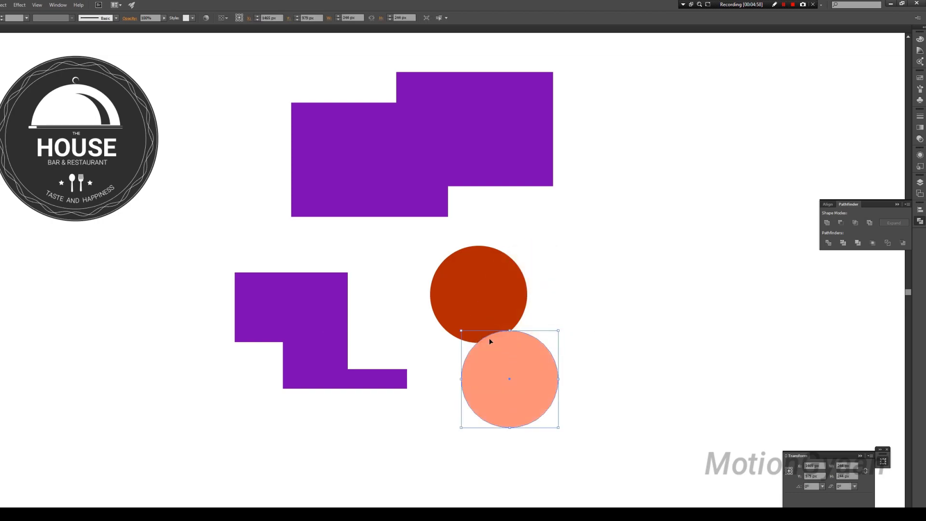
Nudge the salmon circle up and intersect both circles into a thin salmon sliver.
{"action": "left_click_drag", "start_coordinate": [496, 350], "coordinate": [488, 341]}
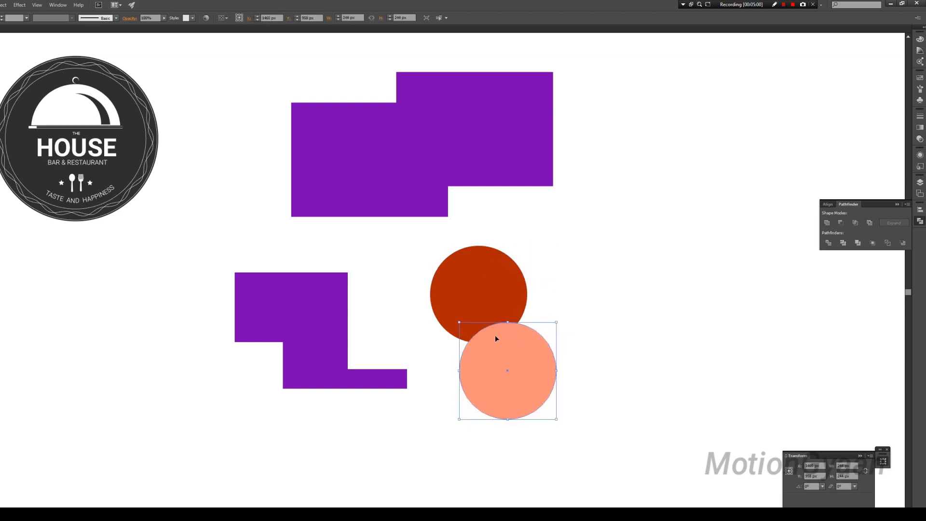
{"action": "left_click_drag", "start_coordinate": [573, 296], "coordinate": [403, 440]}
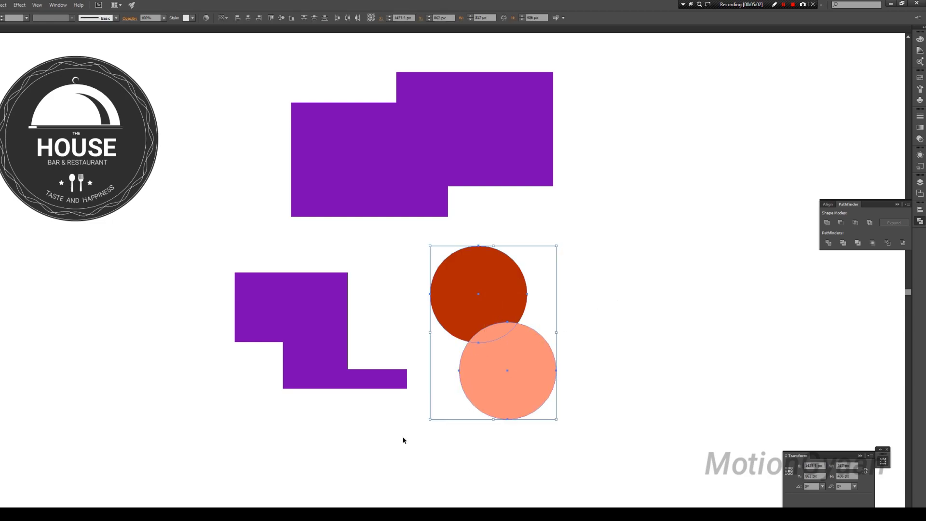
{"action": "left_click", "coordinate": [855, 222]}
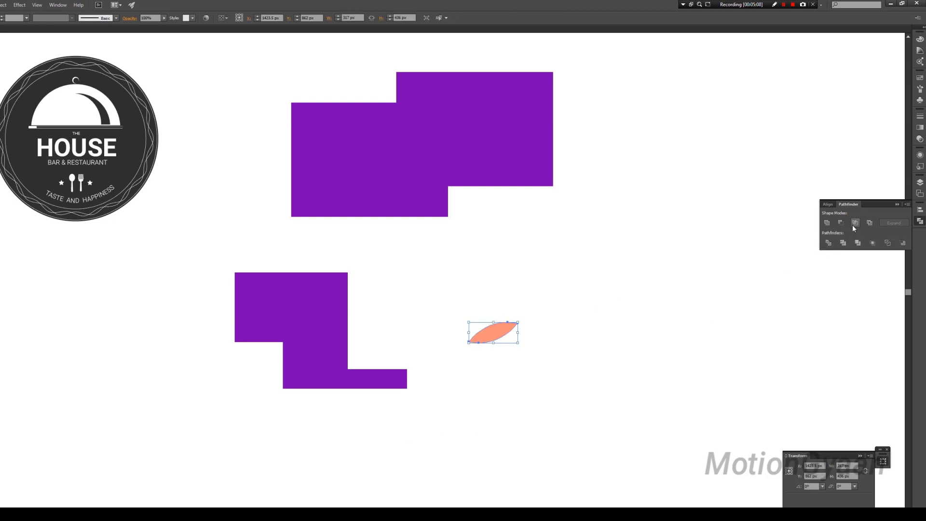
{"action": "left_click", "coordinate": [627, 334]}
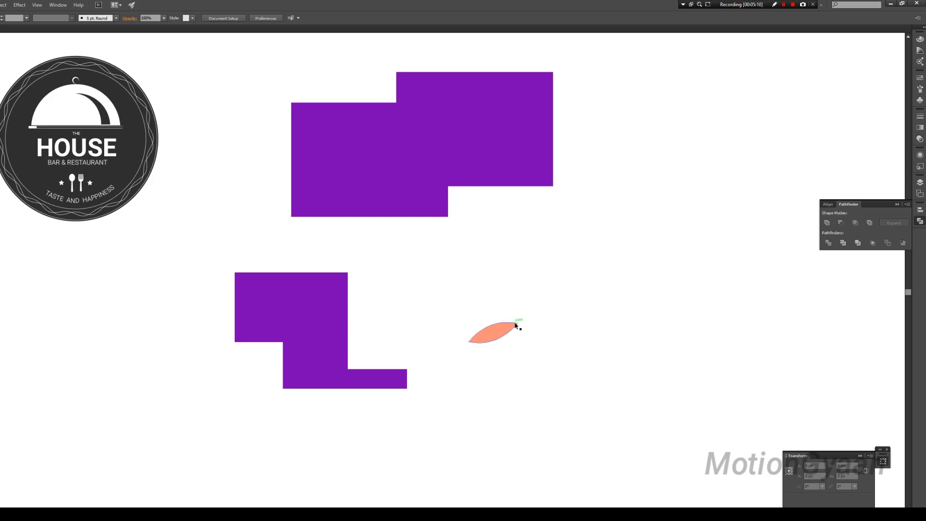
Move the salmon sliver up and left beside the lower stepped shape.
{"action": "left_click", "coordinate": [494, 339]}
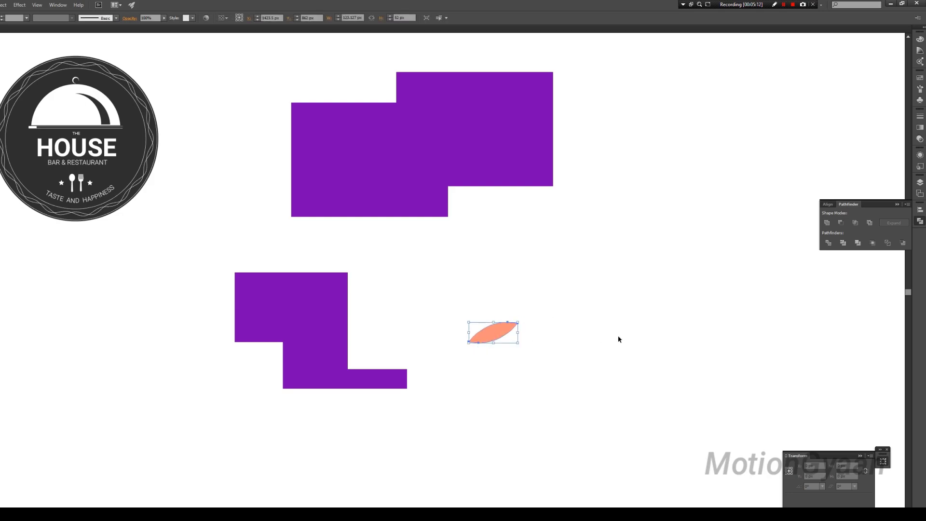
{"action": "left_click", "coordinate": [618, 337]}
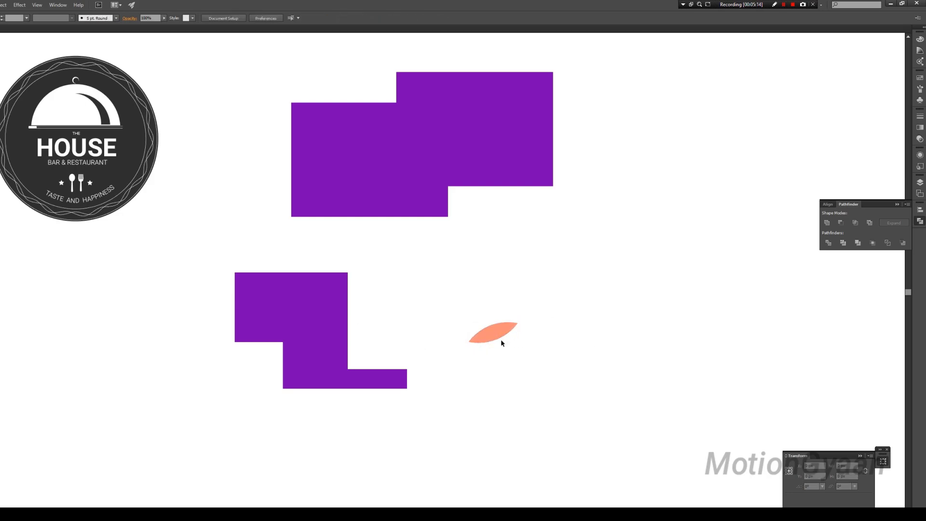
{"action": "left_click_drag", "start_coordinate": [527, 271], "coordinate": [526, 278]}
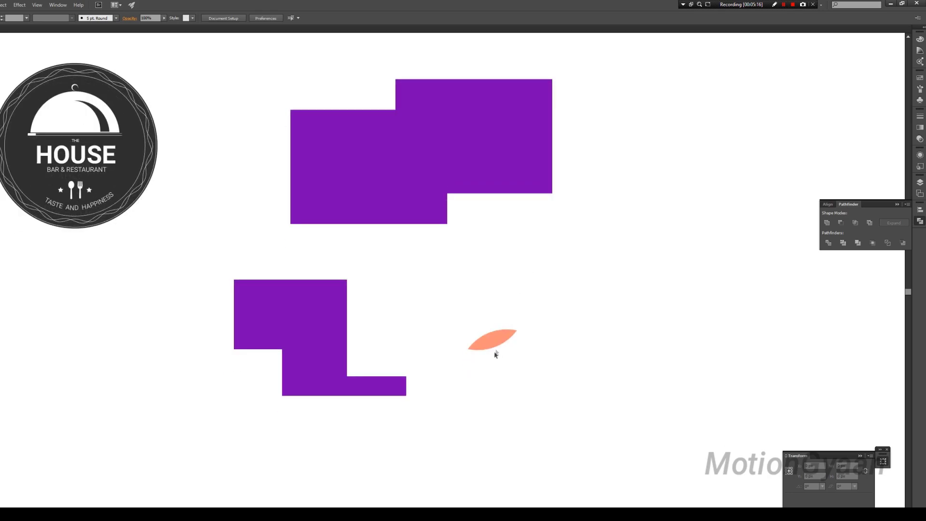
{"action": "left_click_drag", "start_coordinate": [493, 344], "coordinate": [432, 304]}
{"action": "left_click", "coordinate": [460, 305]}
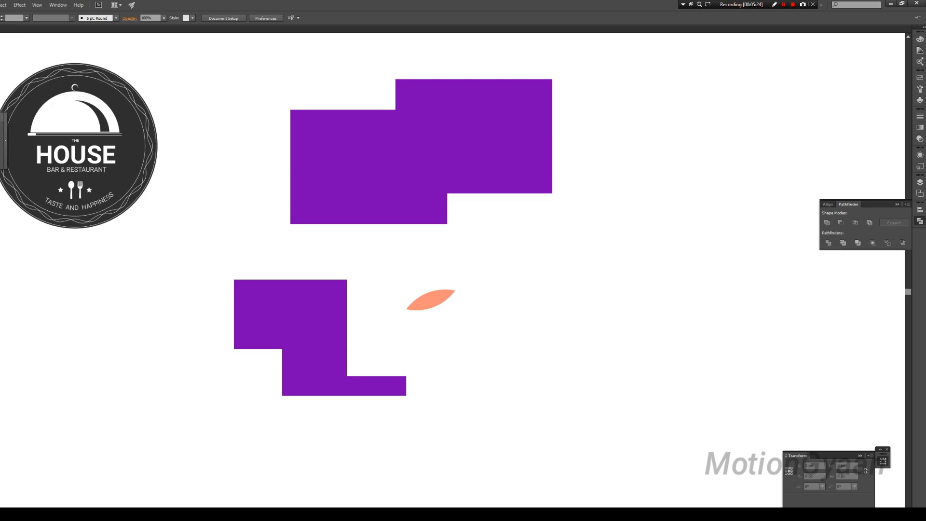
Draw a 248 px salmon square and give a copy of it the dark red fill BA2400.
{"action": "mouse_move", "coordinate": [540, 264]}
{"action": "left_mouse_down"}
{"action": "mouse_move", "coordinate": [603, 356]}
{"action": "mouse_move", "coordinate": [639, 361]}
{"action": "left_mouse_up"}
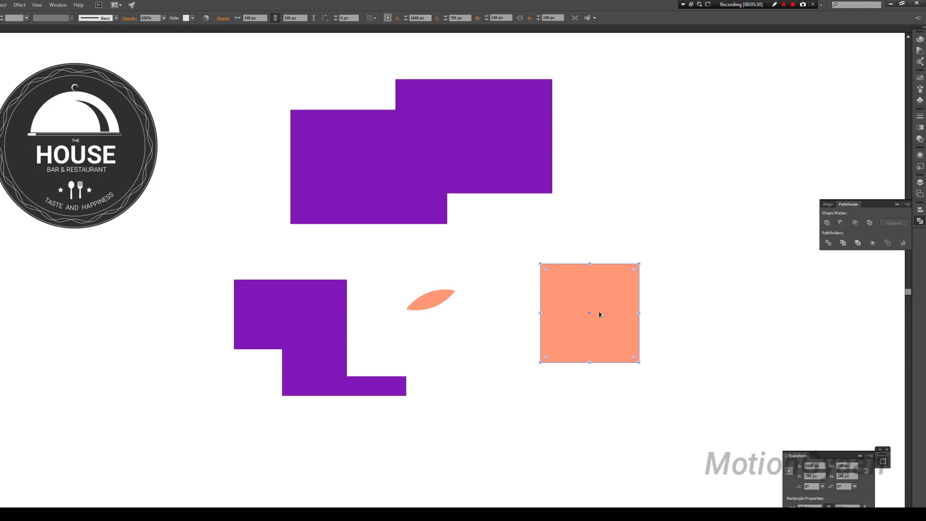
{"action": "left_click_drag", "start_coordinate": [601, 315], "coordinate": [719, 326]}
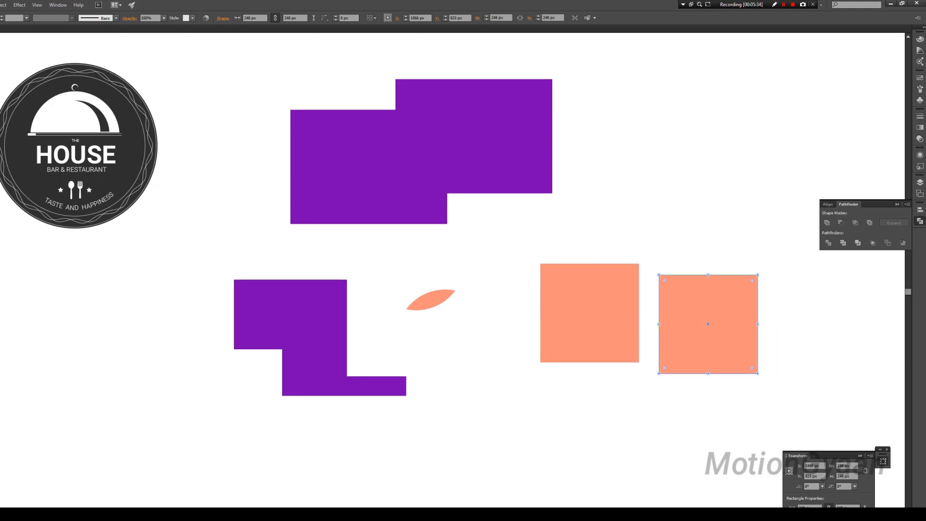
{"action": "double_click", "coordinate": [13, 18]}
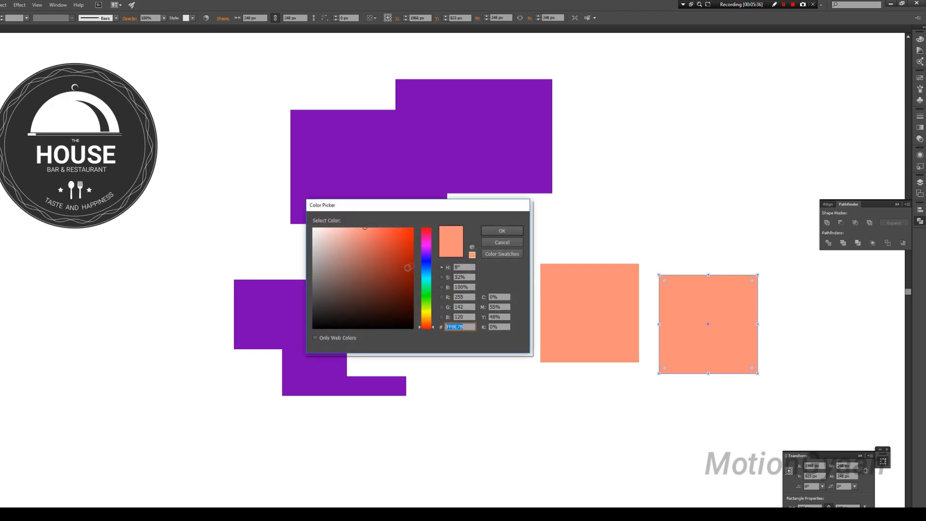
{"action": "type", "text": "BA2400"}
{"action": "key", "text": "Return"}
Move the dark red square left toward the salmon square.
{"action": "left_click", "coordinate": [653, 227]}
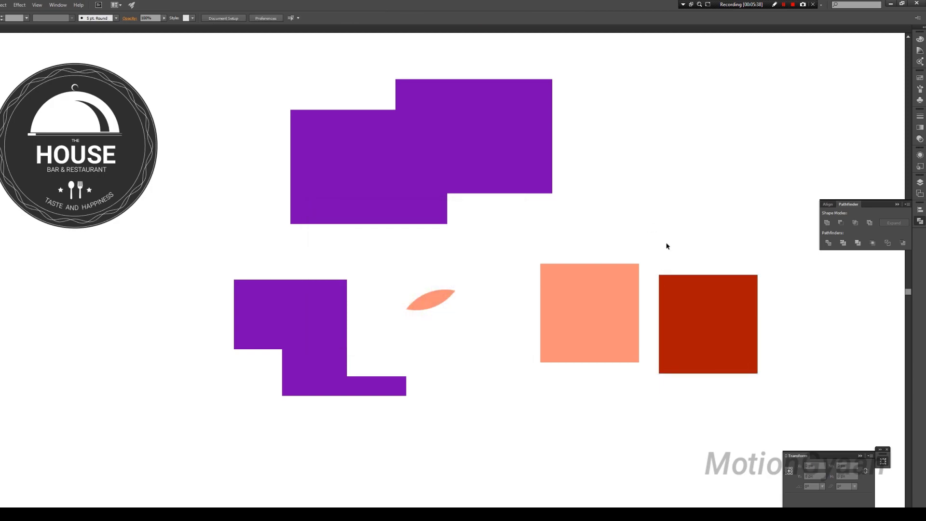
{"action": "left_click_drag", "start_coordinate": [671, 232], "coordinate": [657, 236]}
{"action": "left_click_drag", "start_coordinate": [686, 333], "coordinate": [573, 339]}
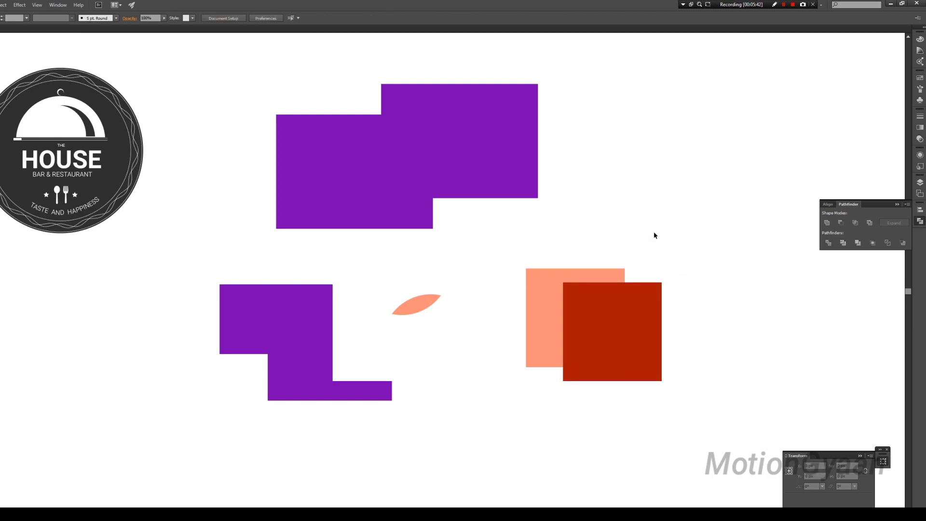
Overlap the red square on the salmon one, try Exclude, then undo it.
{"action": "mouse_move", "coordinate": [655, 232]}
{"action": "left_mouse_down"}
{"action": "mouse_move", "coordinate": [591, 312]}
{"action": "mouse_move", "coordinate": [560, 328]}
{"action": "left_mouse_up"}
{"action": "left_click", "coordinate": [670, 254]}
{"action": "left_click_drag", "start_coordinate": [632, 253], "coordinate": [519, 335]}
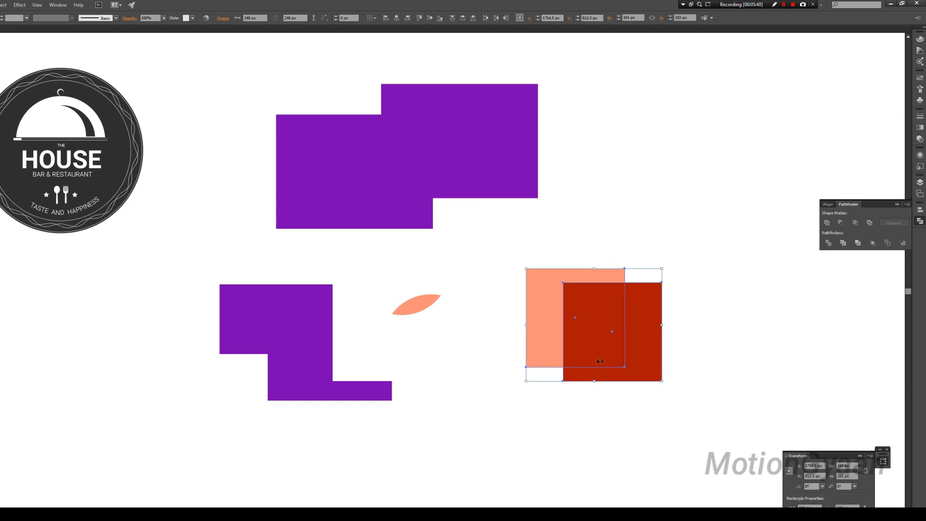
{"action": "left_click", "coordinate": [867, 224]}
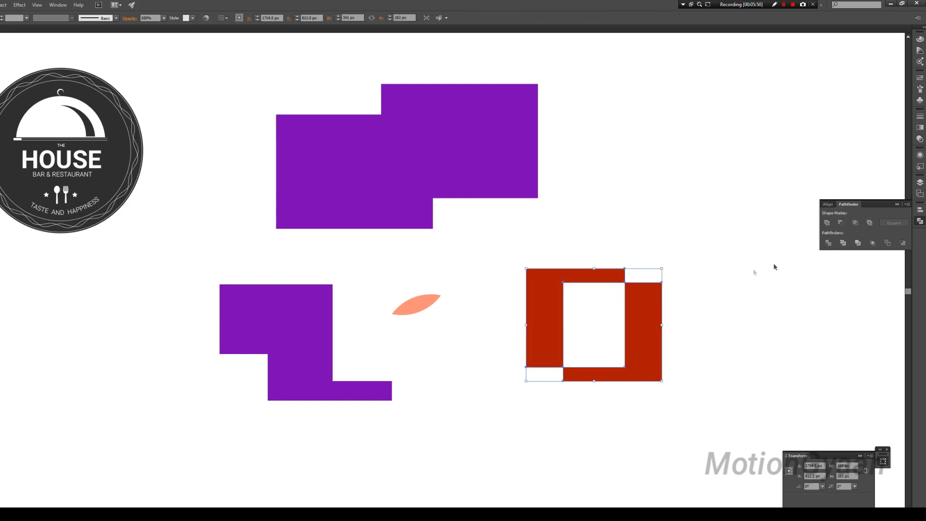
{"action": "left_click", "coordinate": [579, 365]}
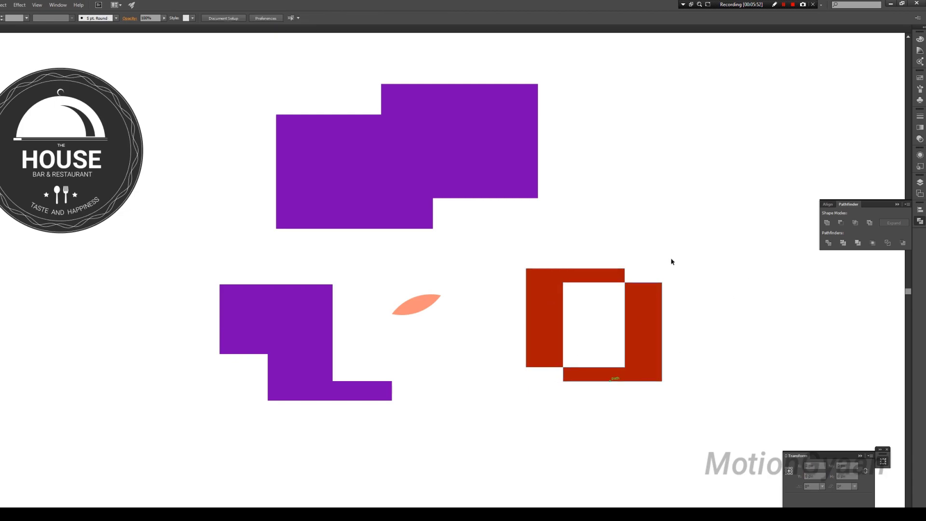
{"action": "key", "text": "ctrl+z"}
Reselect both overlapping squares and apply Pathfinder Exclude to cut out their overlap.
{"action": "left_click", "coordinate": [600, 420]}
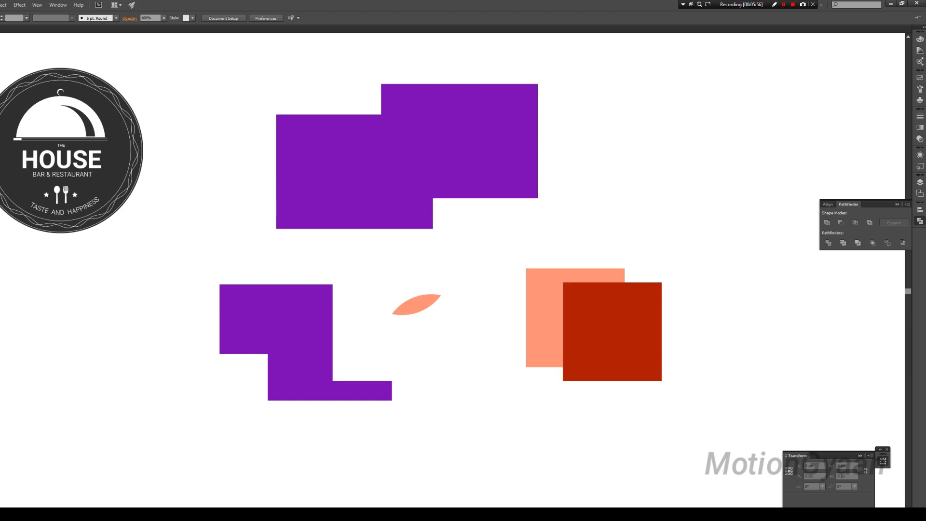
{"action": "left_click", "coordinate": [558, 280]}
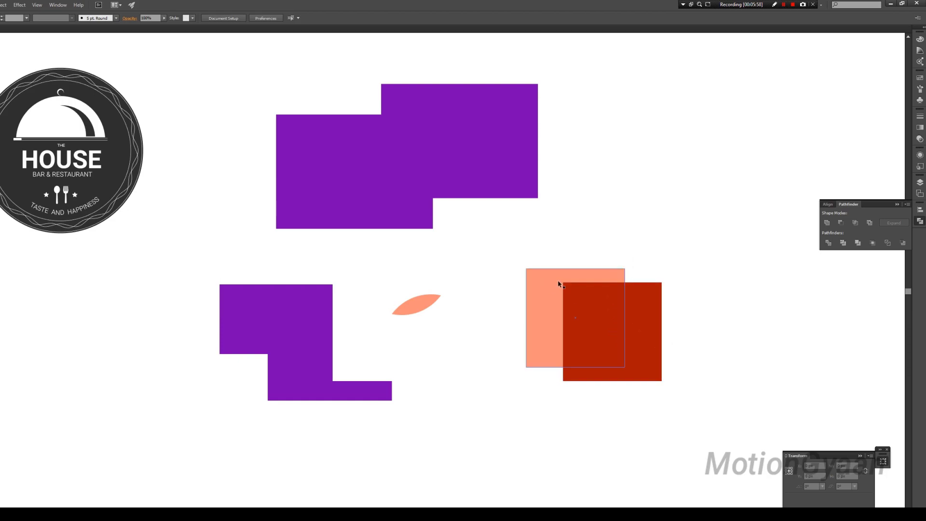
{"action": "left_click_drag", "start_coordinate": [646, 269], "coordinate": [666, 384]}
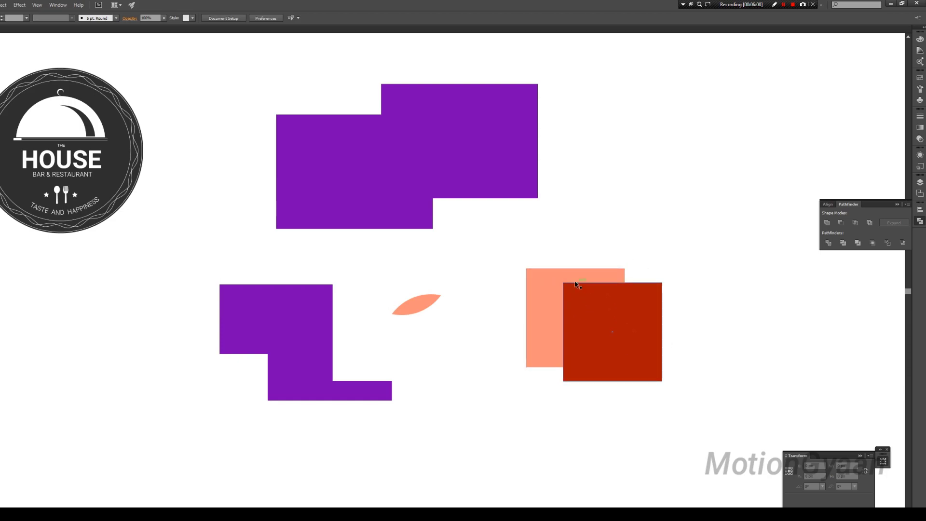
{"action": "left_click_drag", "start_coordinate": [589, 245], "coordinate": [579, 357]}
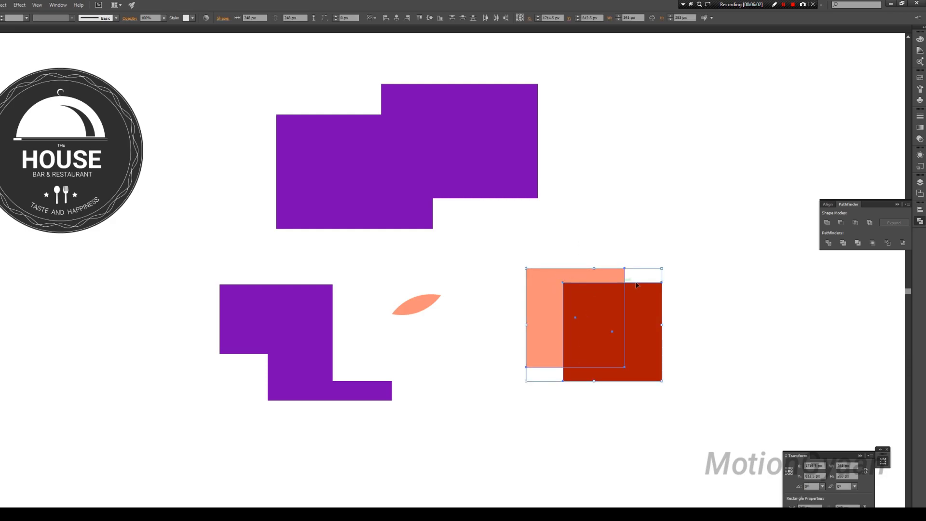
{"action": "left_click_drag", "start_coordinate": [572, 239], "coordinate": [648, 348]}
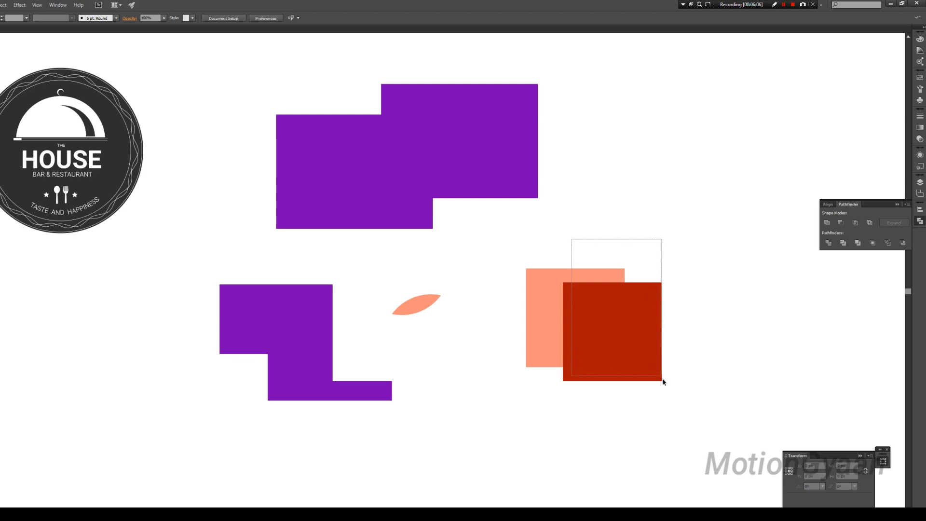
{"action": "left_click_drag", "start_coordinate": [648, 349], "coordinate": [663, 378]}
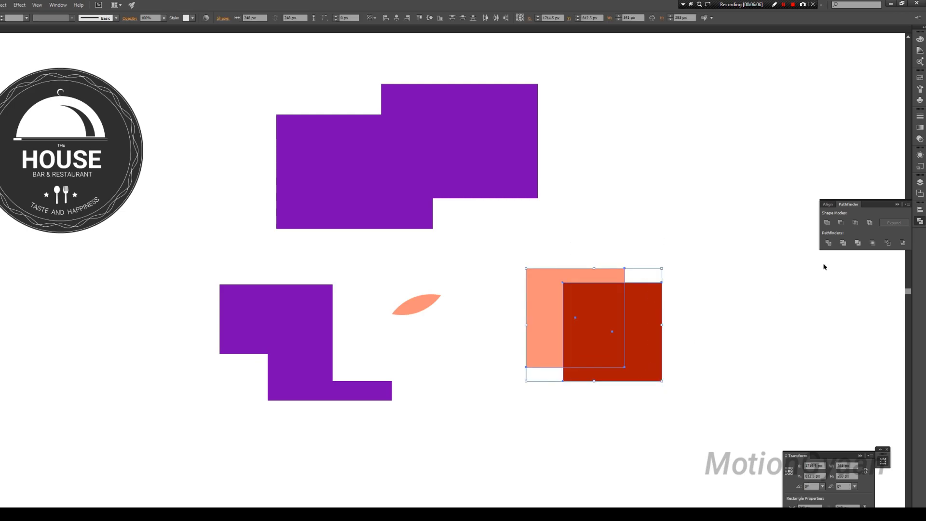
{"action": "left_click", "coordinate": [864, 222]}
{"action": "left_click", "coordinate": [726, 262]}
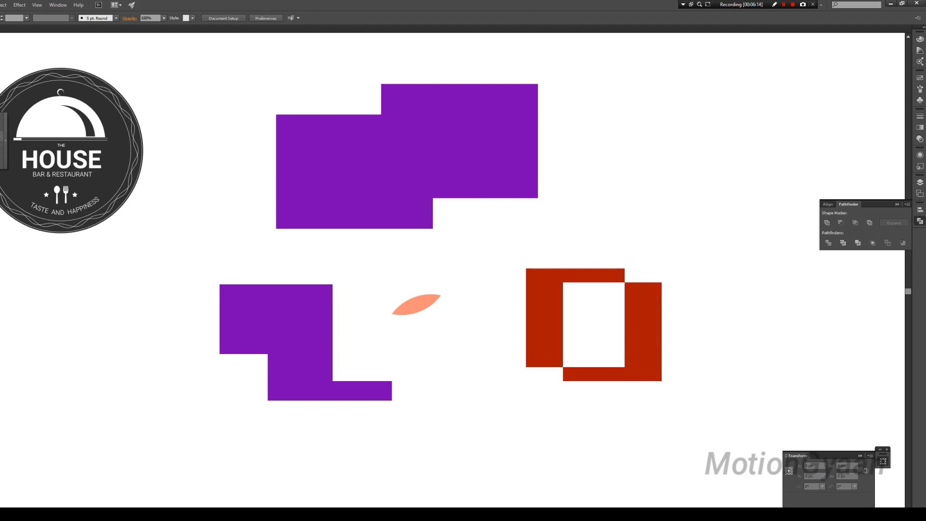
Draw a red circle above the frame, copy it 94 px right, and Exclude their overlap.
{"action": "left_click_drag", "start_coordinate": [603, 132], "coordinate": [674, 203]}
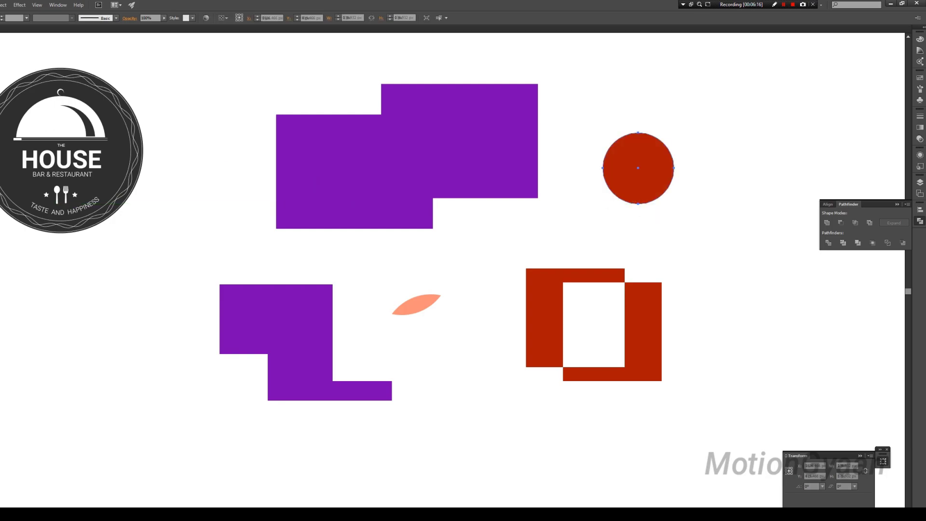
{"action": "key", "text": "v"}
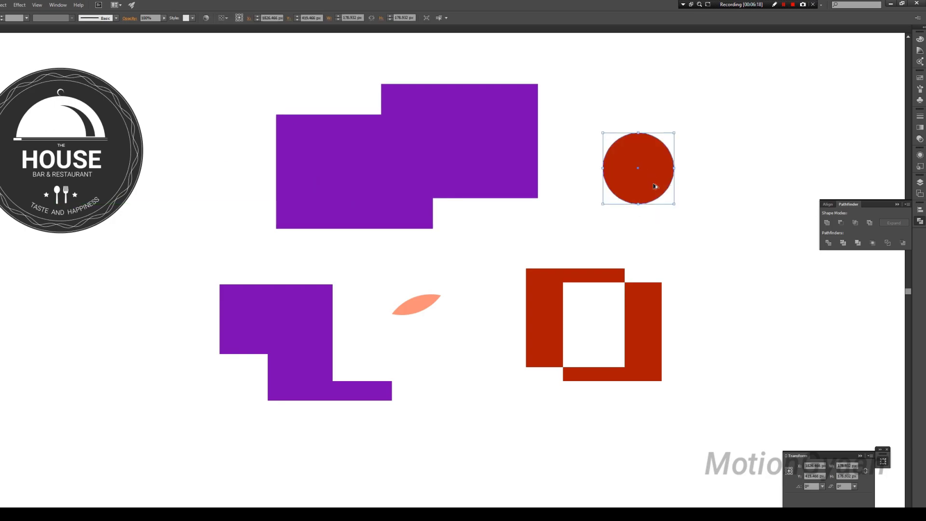
{"action": "left_click_drag", "start_coordinate": [655, 186], "coordinate": [691, 188]}
{"action": "left_click", "coordinate": [734, 128]}
{"action": "left_click_drag", "start_coordinate": [742, 121], "coordinate": [620, 199]}
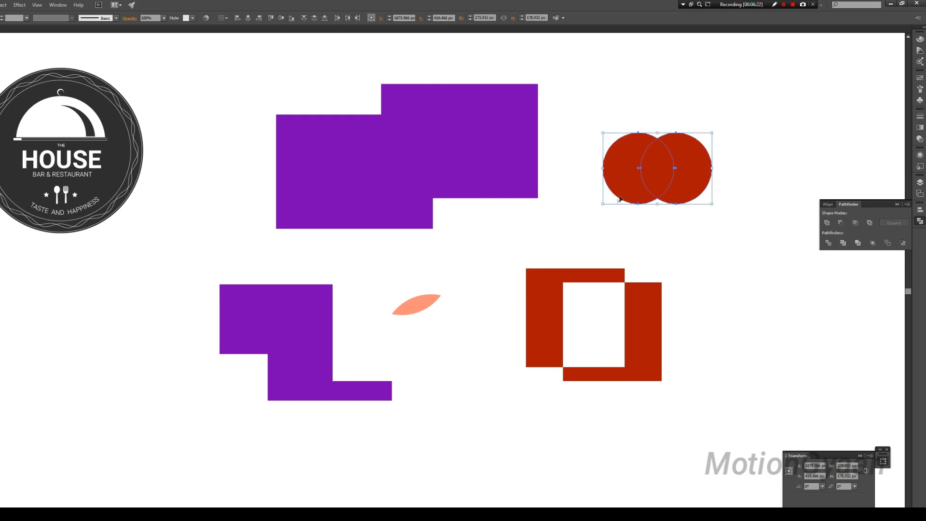
{"action": "left_click", "coordinate": [870, 222]}
{"action": "left_click", "coordinate": [674, 231]}
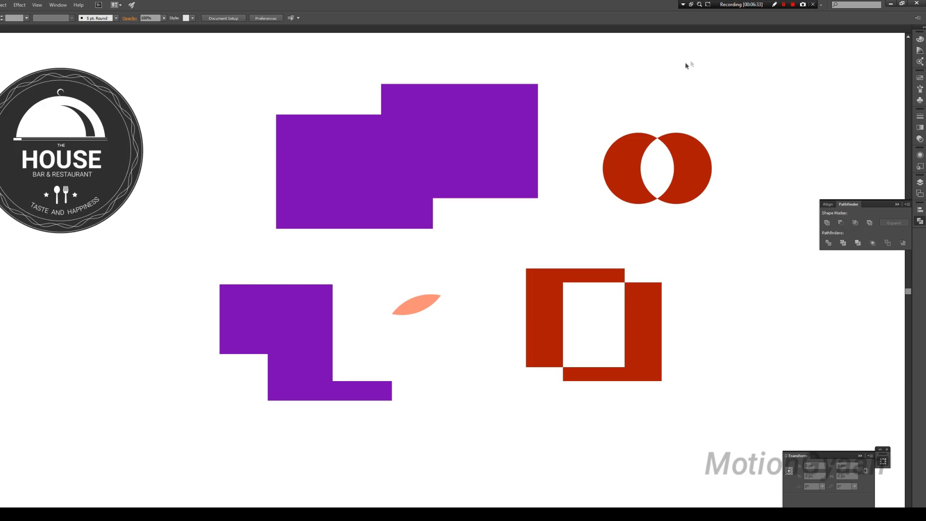
Reposition the purple shapes to clear space on the canvas.
{"action": "mouse_move", "coordinate": [608, 100]}
{"action": "left_mouse_down"}
{"action": "mouse_move", "coordinate": [630, 96]}
{"action": "mouse_move", "coordinate": [604, 97]}
{"action": "left_mouse_up"}
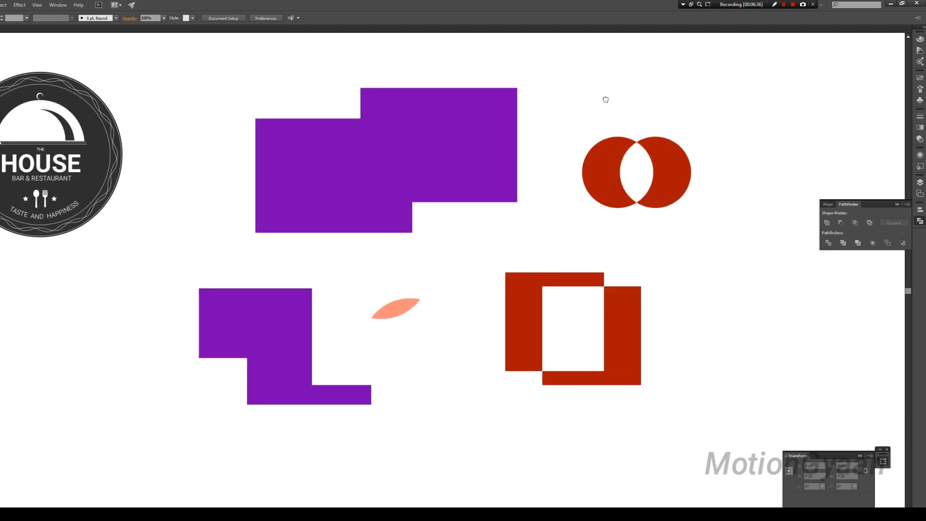
{"action": "left_click_drag", "start_coordinate": [397, 152], "coordinate": [429, 122]}
{"action": "left_click_drag", "start_coordinate": [264, 312], "coordinate": [462, 416]}
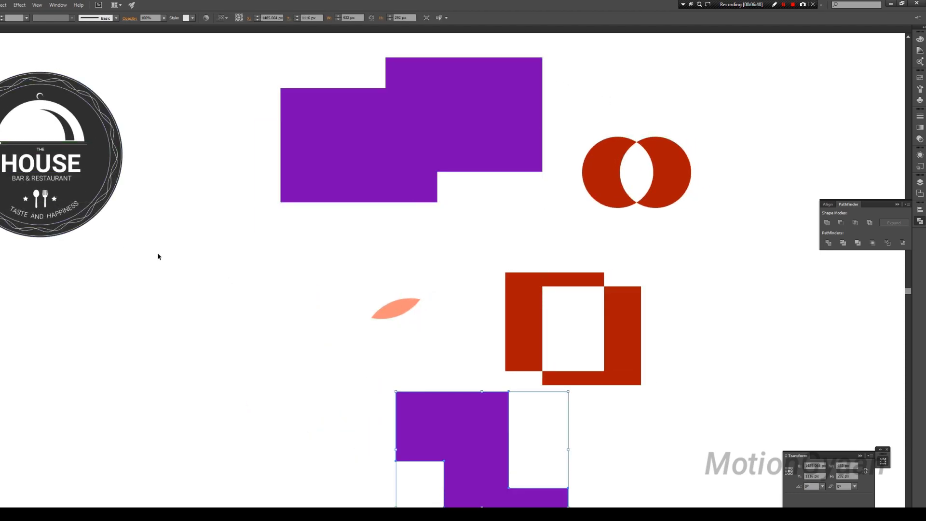
{"action": "left_click", "coordinate": [222, 287]}
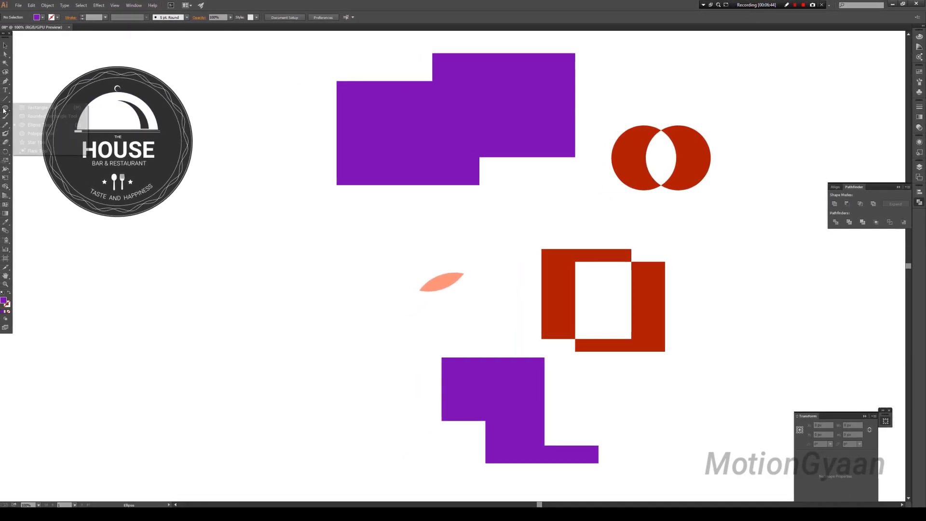
Draw a new circle on the left and give it the logo's dark grey fill.
{"action": "left_click_drag", "start_coordinate": [7, 107], "coordinate": [33, 128]}
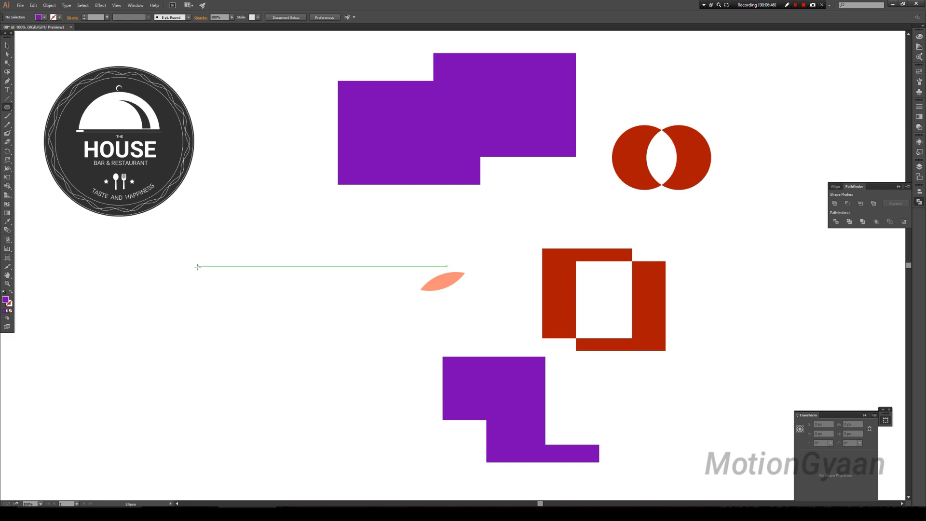
{"action": "mouse_move", "coordinate": [198, 267]}
{"action": "left_mouse_down"}
{"action": "mouse_move", "coordinate": [263, 361]}
{"action": "mouse_move", "coordinate": [341, 410]}
{"action": "left_mouse_up"}
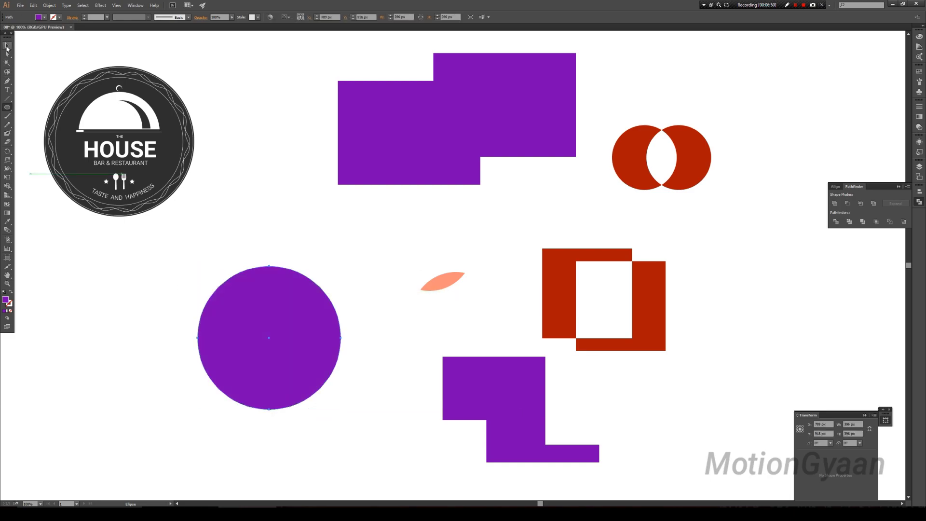
{"action": "left_click", "coordinate": [7, 47]}
{"action": "left_click_drag", "start_coordinate": [298, 332], "coordinate": [301, 275]}
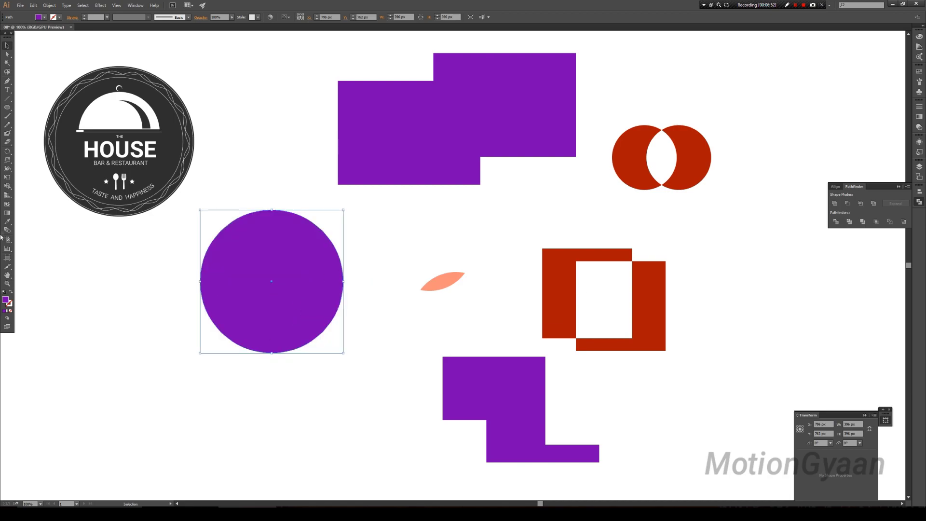
{"action": "left_click", "coordinate": [7, 221]}
{"action": "left_click", "coordinate": [67, 157]}
{"action": "key", "text": "v"}
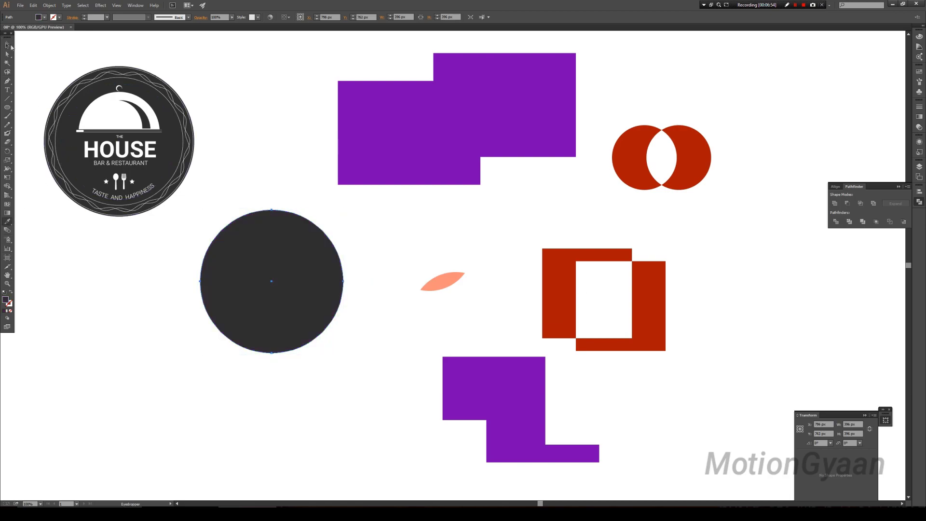
{"action": "left_click", "coordinate": [244, 156]}
{"action": "left_click_drag", "start_coordinate": [267, 291], "coordinate": [281, 306]}
{"action": "left_click", "coordinate": [360, 265]}
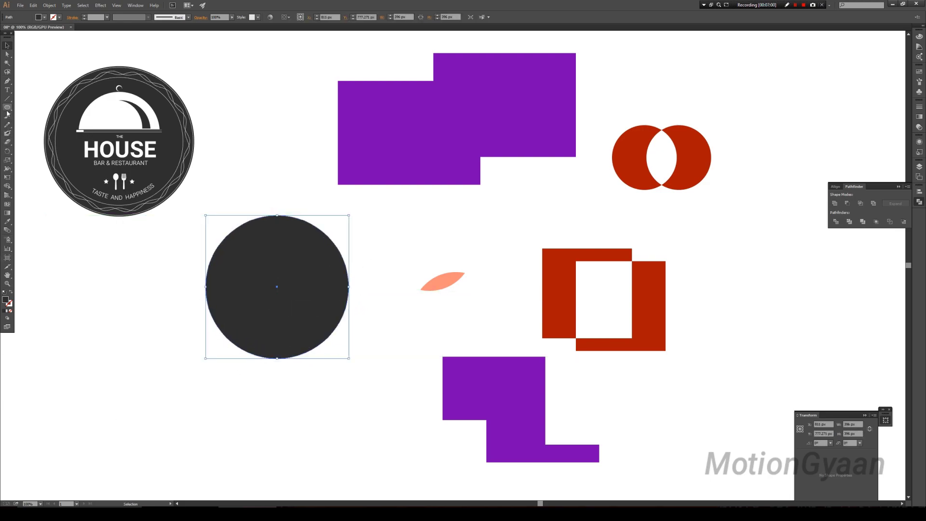
{"action": "left_click_drag", "start_coordinate": [7, 107], "coordinate": [33, 109]}
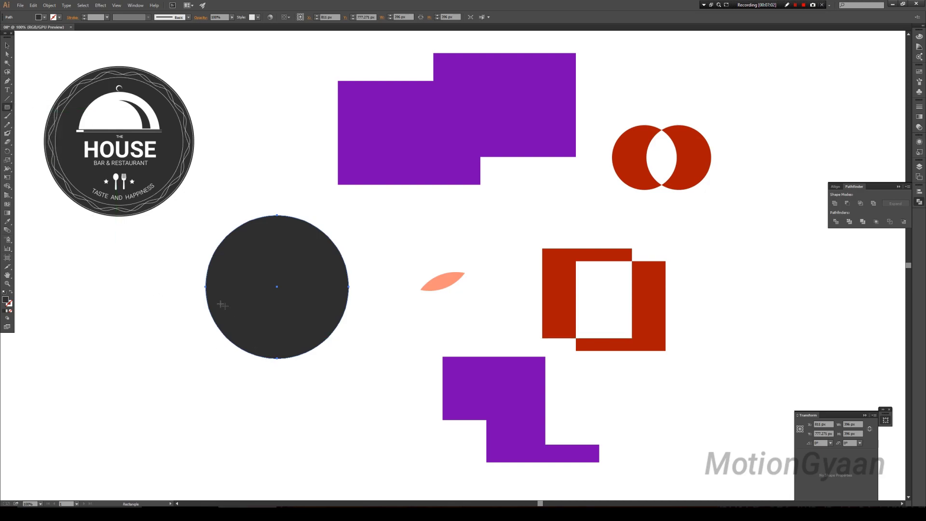
Draw a wide rectangle covering the lower half of the dark circle.
{"action": "mouse_move", "coordinate": [169, 287]}
{"action": "left_mouse_down"}
{"action": "mouse_move", "coordinate": [370, 346]}
{"action": "mouse_move", "coordinate": [376, 378]}
{"action": "left_mouse_up"}
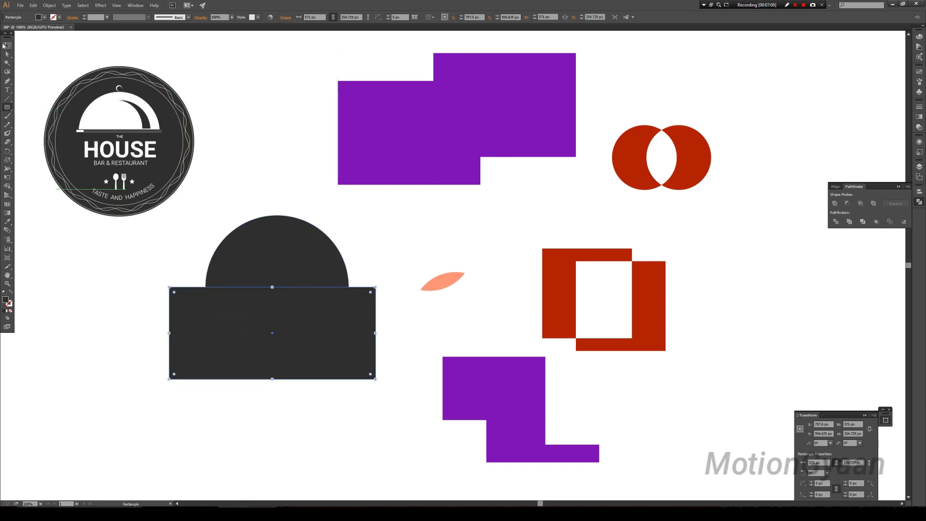
{"action": "left_click", "coordinate": [4, 45]}
{"action": "left_click_drag", "start_coordinate": [292, 313], "coordinate": [292, 311]}
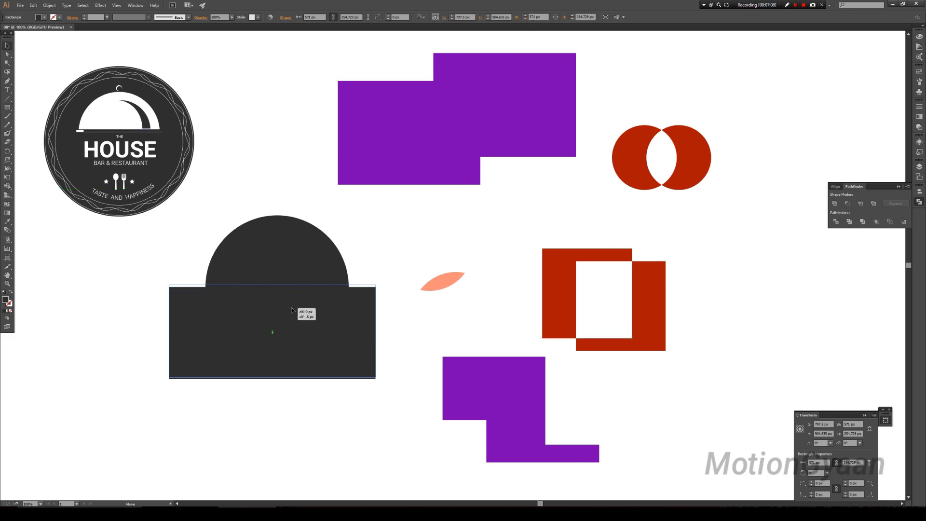
{"action": "left_click_drag", "start_coordinate": [292, 310], "coordinate": [295, 312]}
{"action": "left_click", "coordinate": [253, 179]}
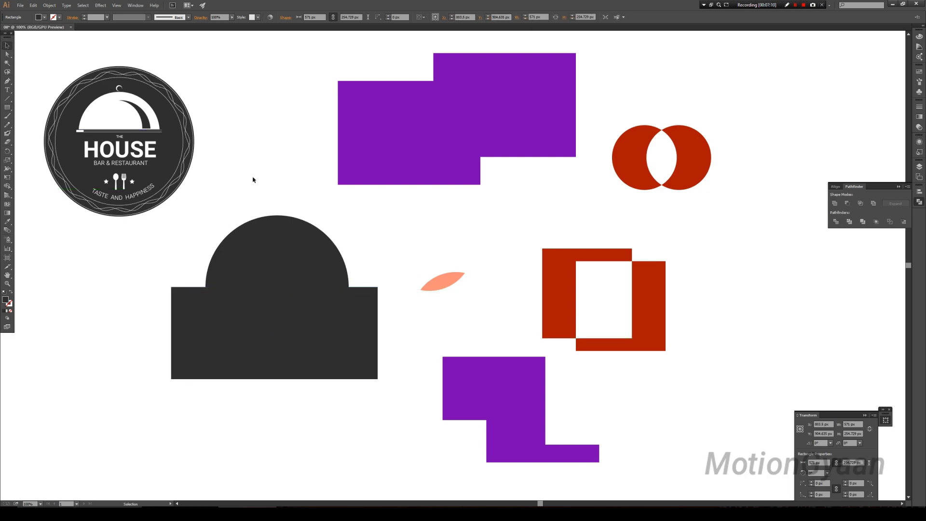
{"action": "left_click", "coordinate": [299, 342]}
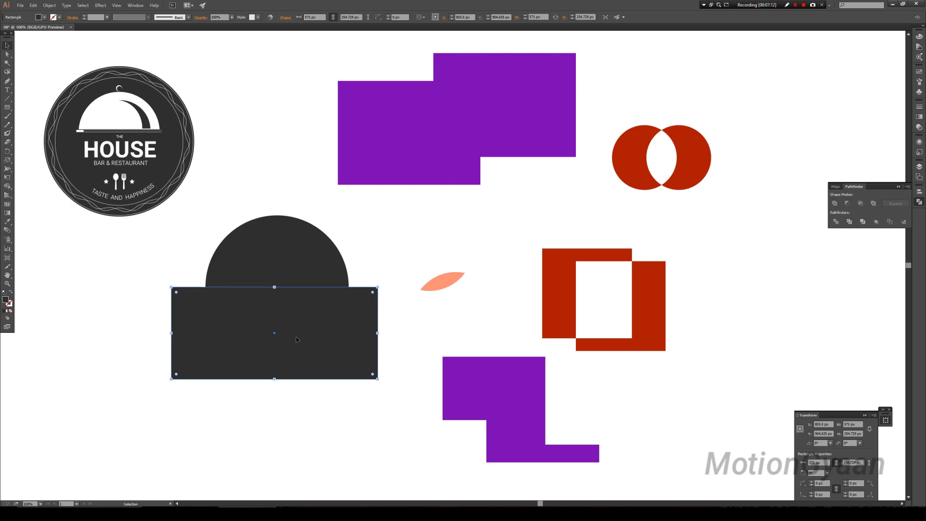
{"action": "key", "text": "Up"}
{"action": "key", "text": "Up"}
{"action": "key", "text": "Up"}
{"action": "key", "text": "Up"}
{"action": "key", "text": "Up"}
{"action": "key", "text": "Up"}
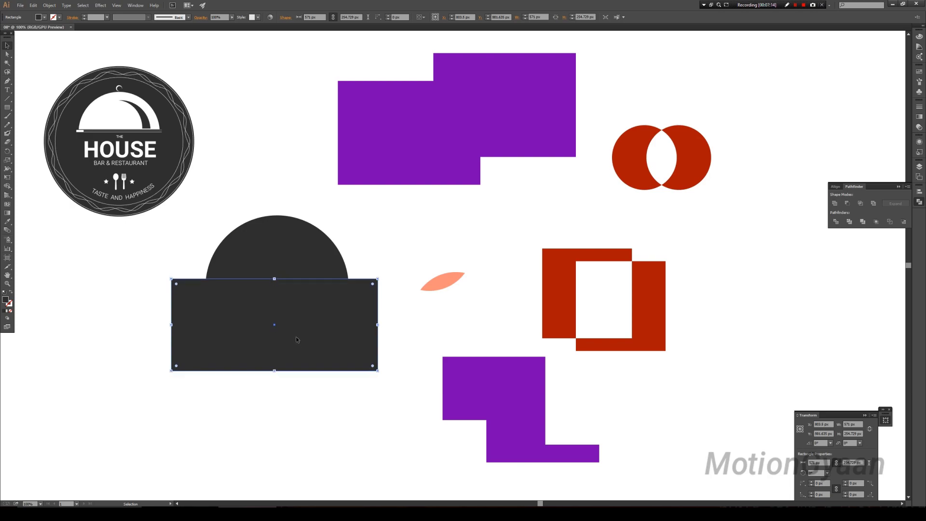
{"action": "key", "text": "Down"}
{"action": "key", "text": "Down"}
{"action": "key", "text": "Down"}
{"action": "key", "text": "Down"}
{"action": "key", "text": "Down"}
{"action": "key", "text": "Down"}
{"action": "key", "text": "Down"}
{"action": "key", "text": "Down"}
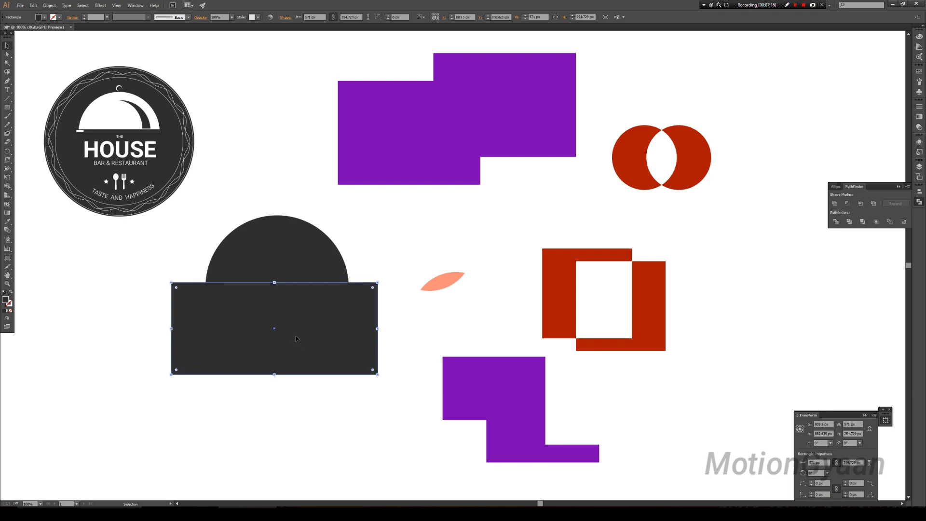
Subtract the rectangle from the circle with Minus Front, leaving a semicircle dome.
{"action": "left_click_drag", "start_coordinate": [251, 199], "coordinate": [289, 333]}
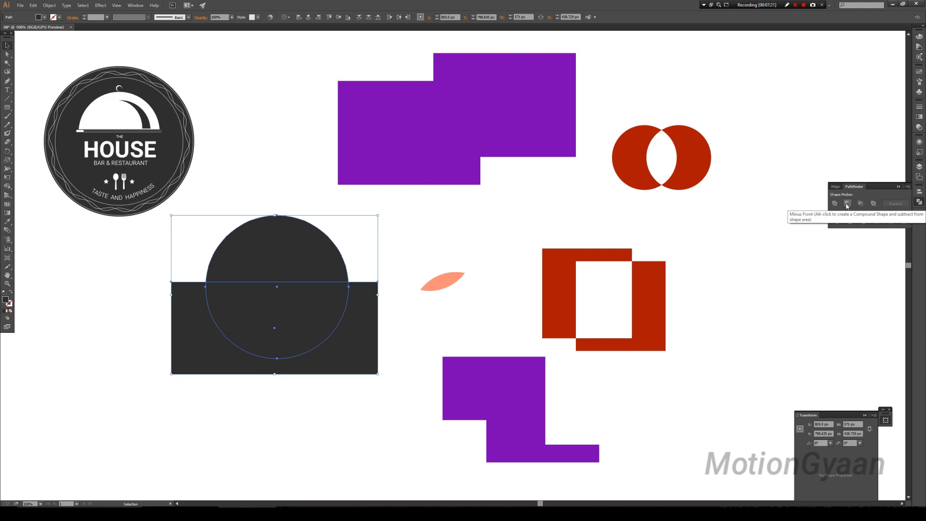
{"action": "left_click", "coordinate": [265, 188]}
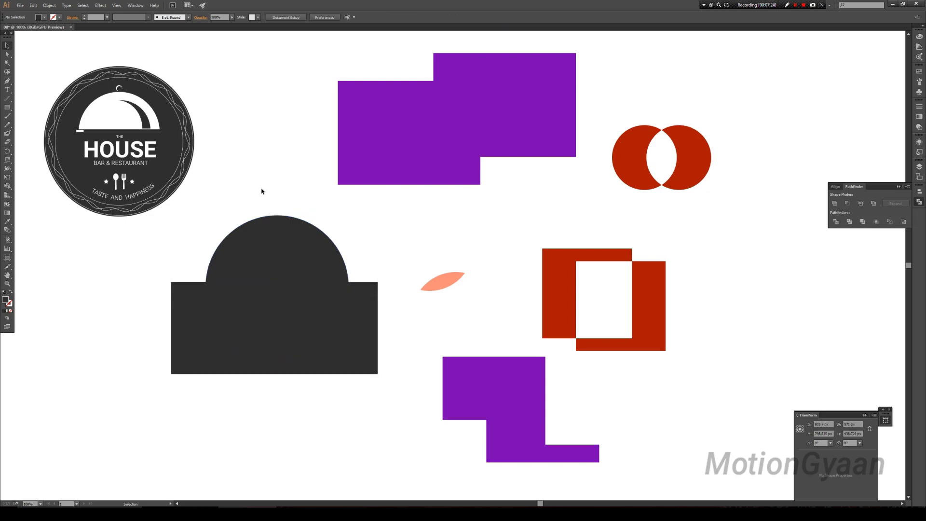
{"action": "left_click_drag", "start_coordinate": [260, 190], "coordinate": [300, 321]}
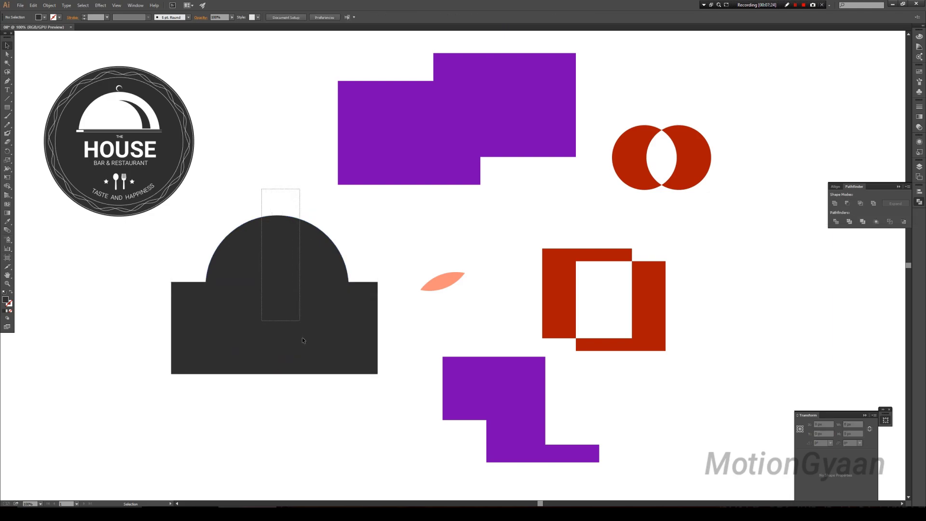
{"action": "left_click", "coordinate": [853, 205]}
{"action": "left_click", "coordinate": [240, 304]}
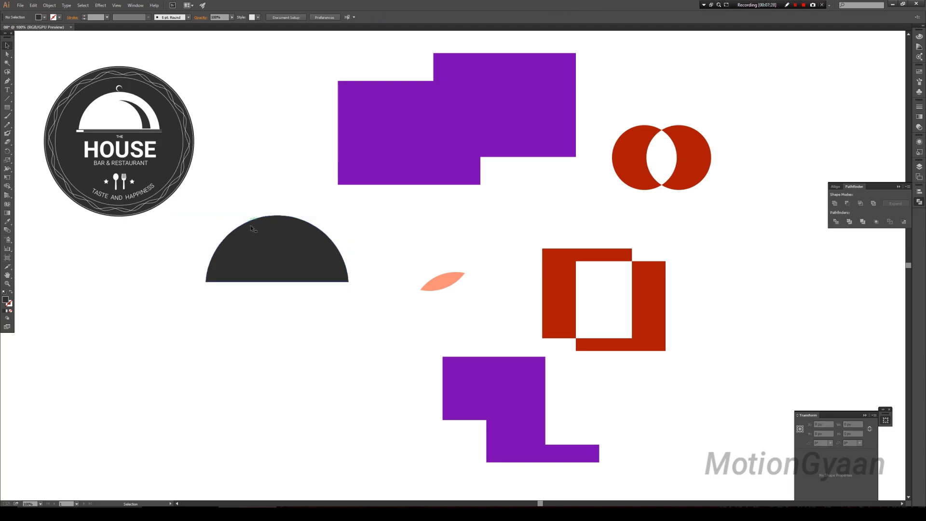
Duplicate the semicircle about 168 px below the original dome.
{"action": "left_click_drag", "start_coordinate": [383, 268], "coordinate": [355, 292]}
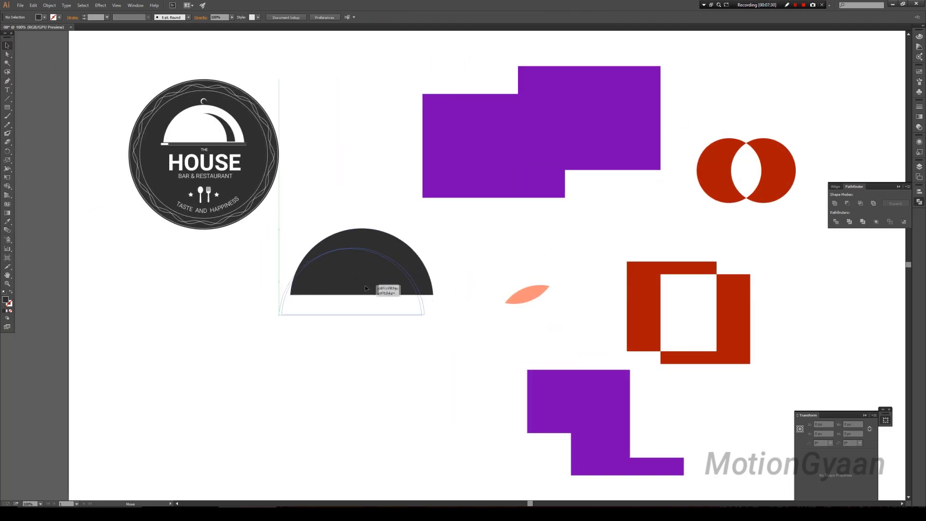
{"action": "left_click", "coordinate": [464, 251]}
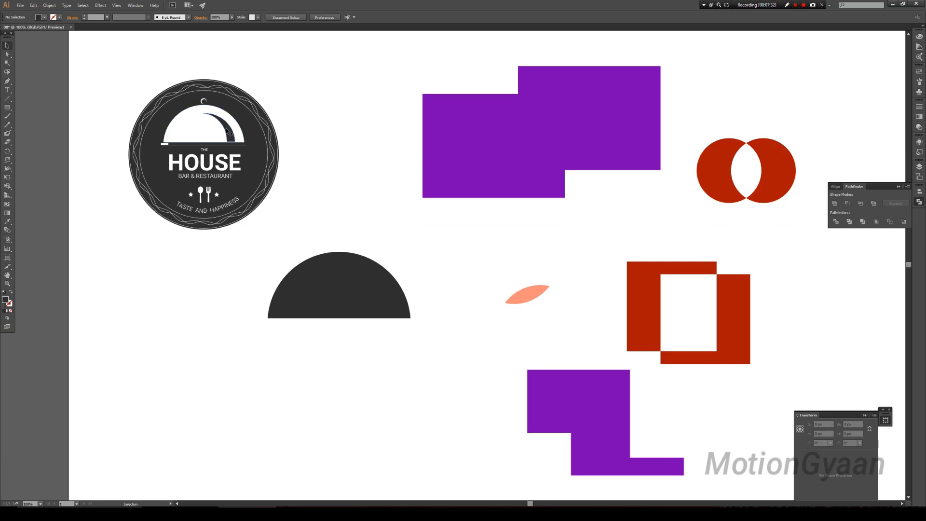
{"action": "left_click_drag", "start_coordinate": [432, 299], "coordinate": [435, 271]}
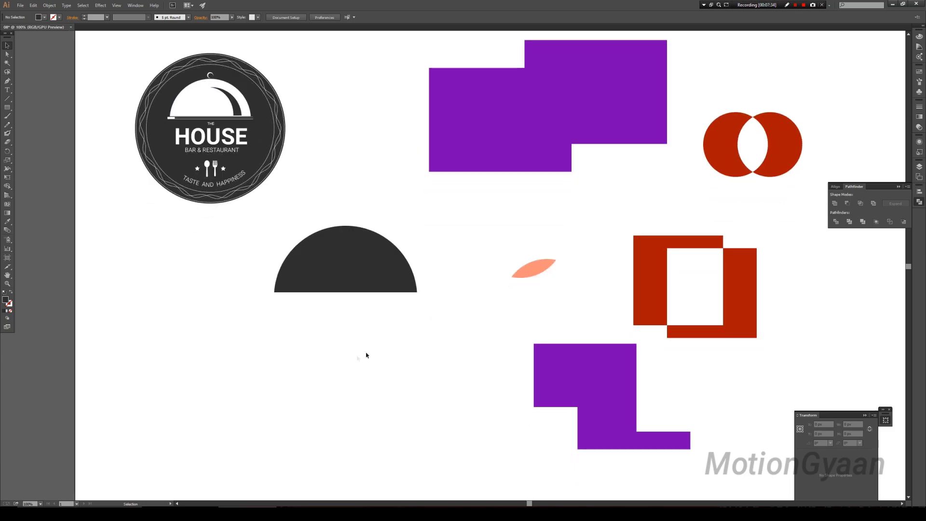
{"action": "left_click", "coordinate": [321, 262]}
{"action": "mouse_move", "coordinate": [346, 279]}
{"action": "left_mouse_down"}
{"action": "mouse_move", "coordinate": [354, 383]}
{"action": "mouse_move", "coordinate": [385, 382]}
{"action": "left_mouse_up"}
{"action": "key", "text": "ctrl+shift+a"}
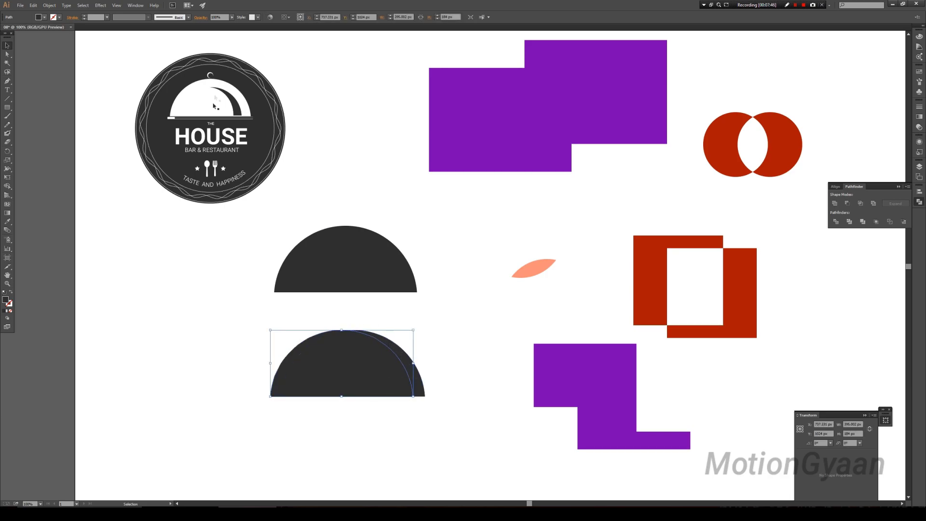
Subtract the overlapping front semicircle with Minus Front to leave a thin crescent.
{"action": "left_click", "coordinate": [427, 350]}
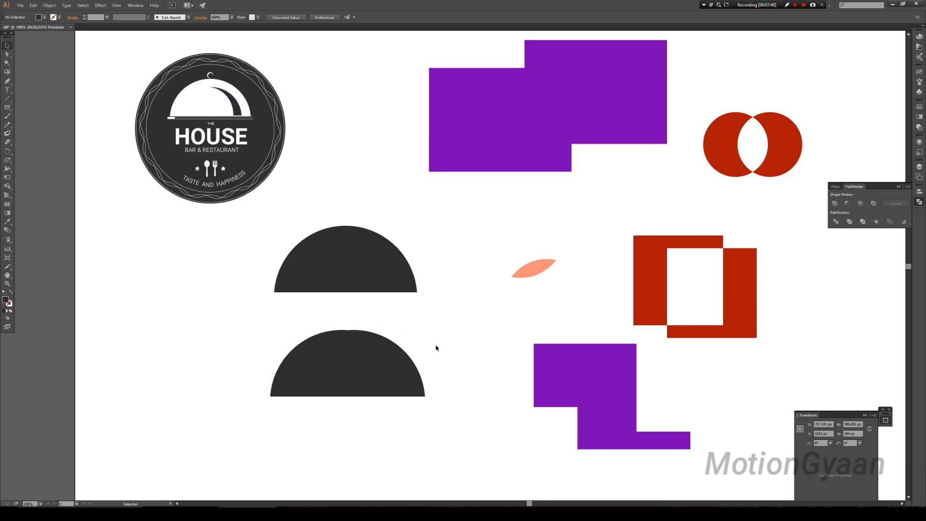
{"action": "left_click_drag", "start_coordinate": [392, 379], "coordinate": [355, 393]}
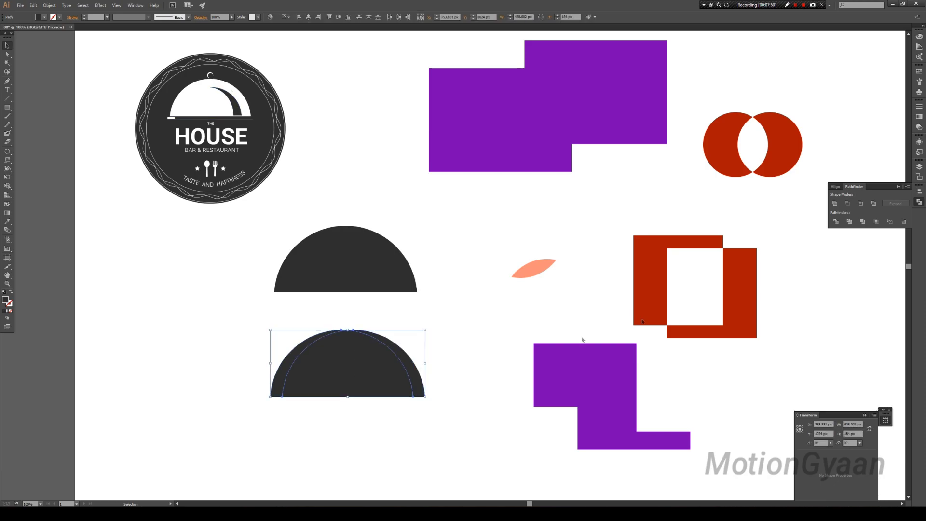
{"action": "left_click", "coordinate": [848, 204]}
{"action": "left_click", "coordinate": [445, 385]}
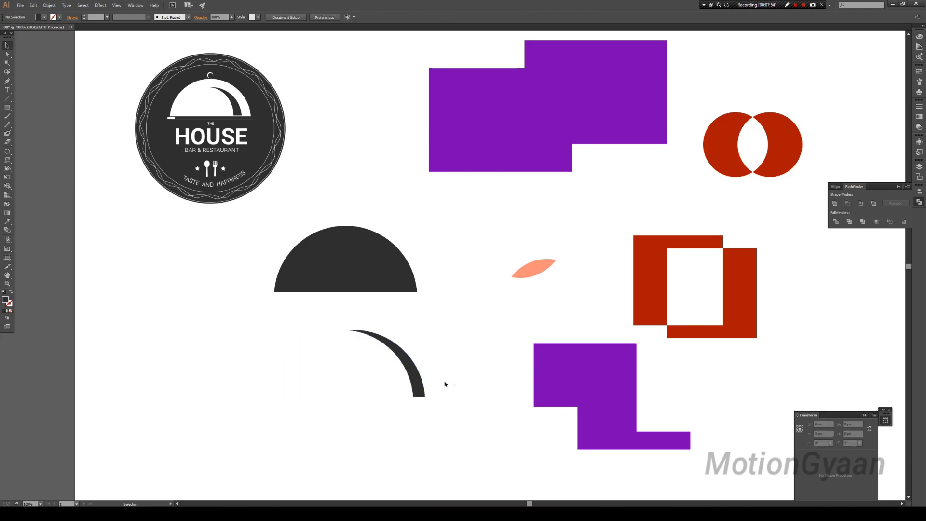
{"action": "left_click", "coordinate": [417, 379]}
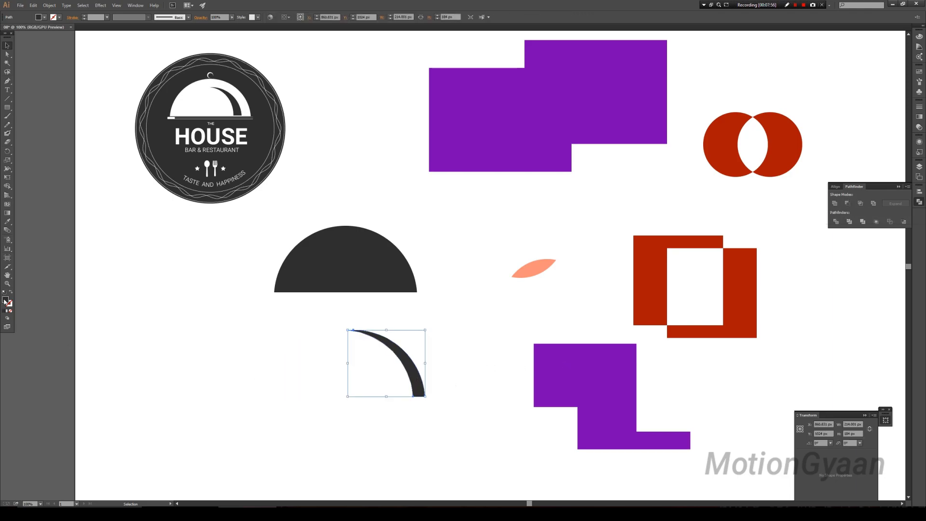
Fill the crescent near-white F4F4F4, shrink it slightly, and place it on the dome.
{"action": "double_click", "coordinate": [5, 300]}
{"action": "left_click_drag", "start_coordinate": [386, 234], "coordinate": [360, 206]}
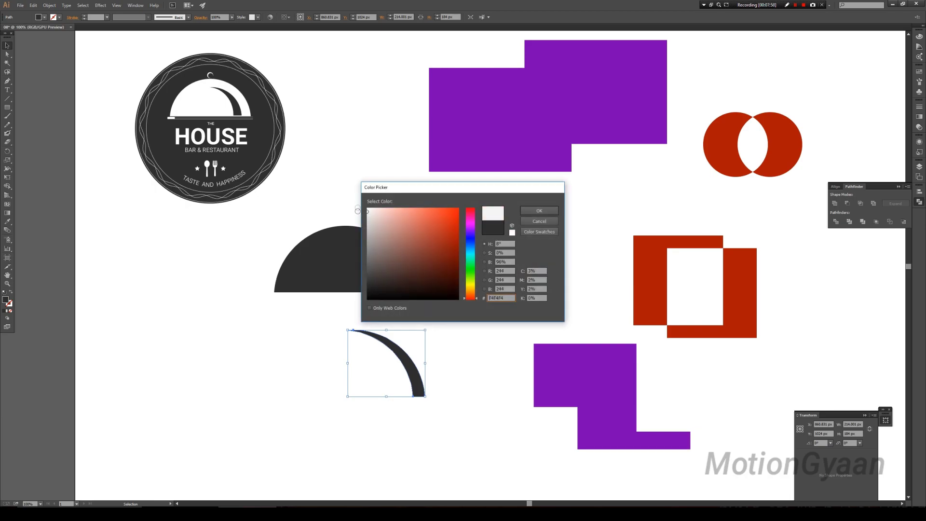
{"action": "left_click", "coordinate": [539, 211]}
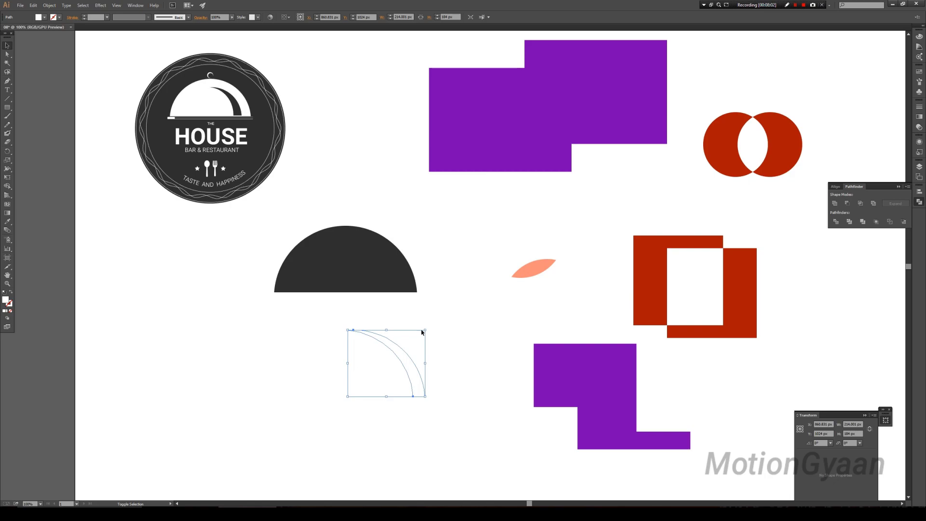
{"action": "mouse_move", "coordinate": [425, 330]}
{"action": "left_mouse_down"}
{"action": "mouse_move", "coordinate": [415, 340]}
{"action": "mouse_move", "coordinate": [393, 276]}
{"action": "left_mouse_up"}
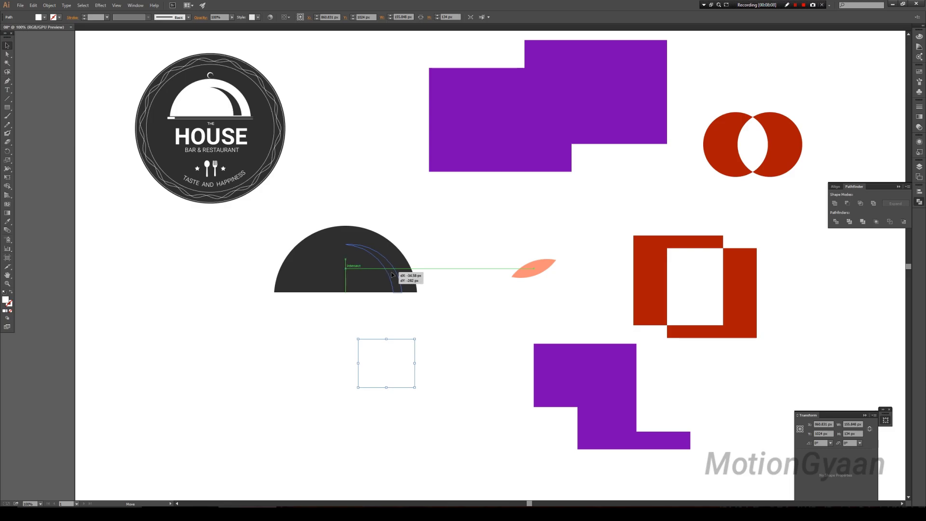
{"action": "left_click", "coordinate": [428, 275]}
{"action": "scroll", "coordinate": [392, 282], "scroll_direction": "up", "scroll_amount": 1, "text": "alt"}
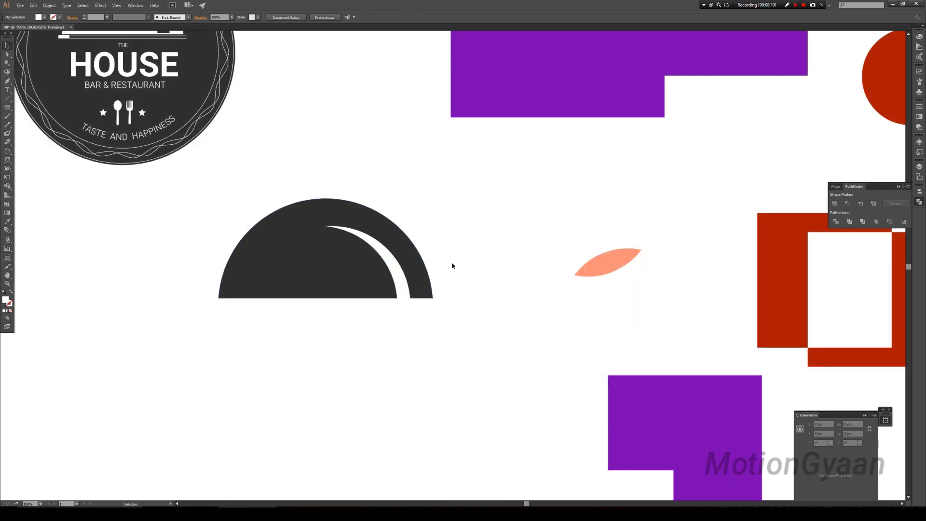
Draw a small circle above the dome.
{"action": "scroll", "coordinate": [456, 263], "scroll_direction": "down", "scroll_amount": 2, "text": "alt"}
{"action": "scroll", "coordinate": [441, 270], "scroll_direction": "up", "scroll_amount": 1, "text": "alt"}
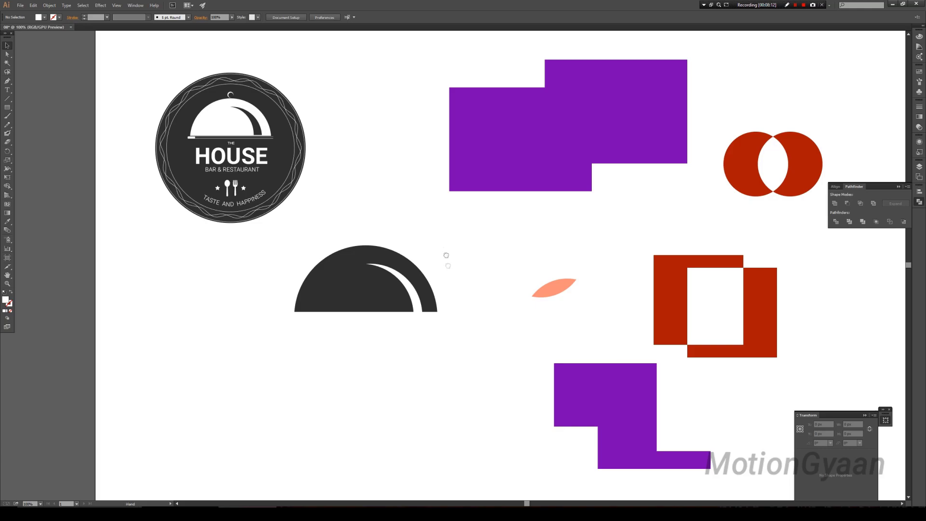
{"action": "left_click_drag", "start_coordinate": [446, 255], "coordinate": [456, 286]}
{"action": "scroll", "coordinate": [242, 145], "scroll_direction": "up", "scroll_amount": 1}
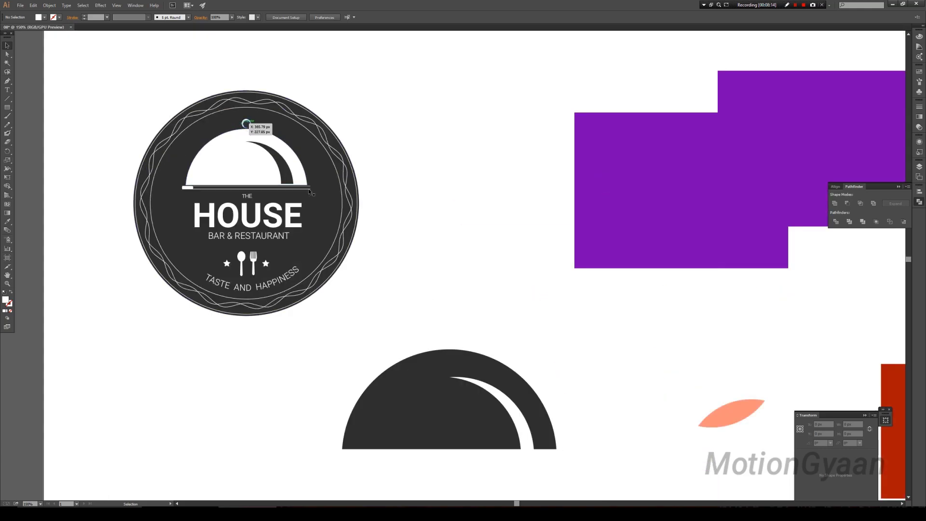
{"action": "scroll", "coordinate": [468, 262], "scroll_direction": "down", "scroll_amount": 1}
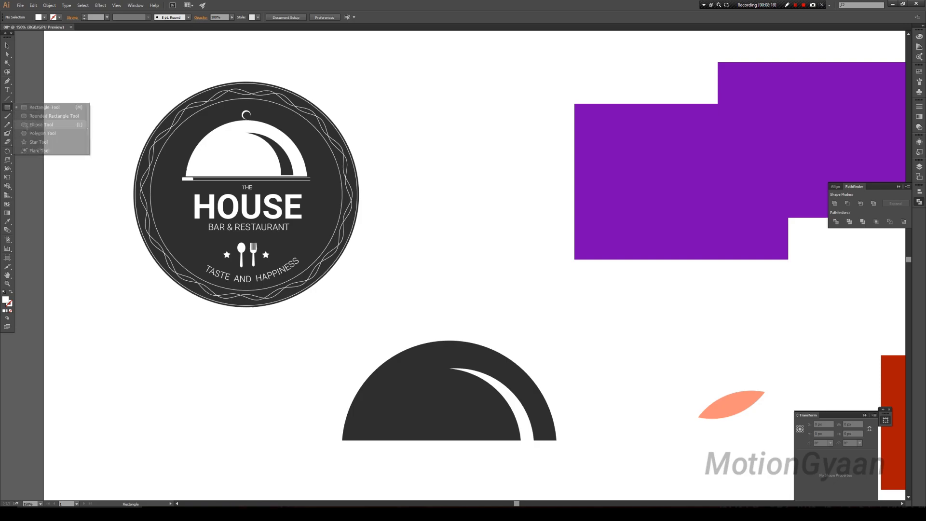
{"action": "left_click_drag", "start_coordinate": [10, 110], "coordinate": [33, 124]}
{"action": "left_click_drag", "start_coordinate": [469, 273], "coordinate": [481, 276]}
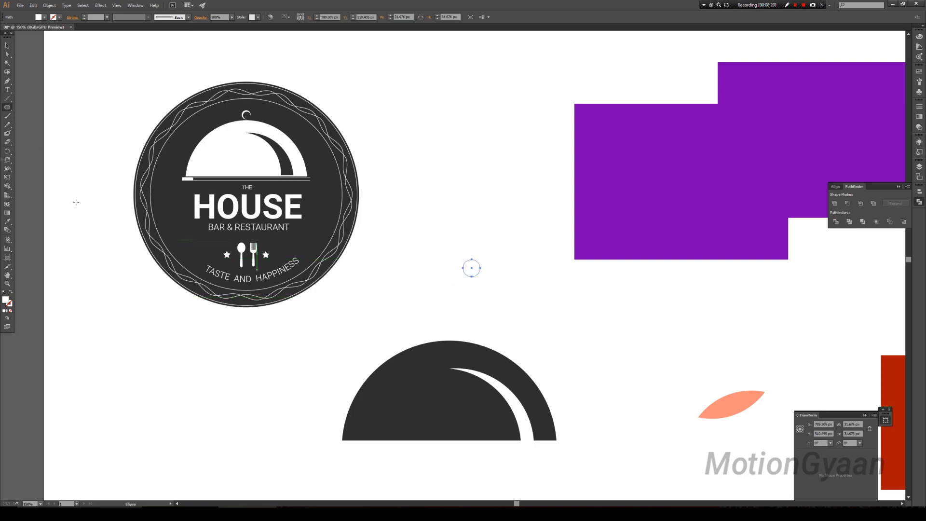
{"action": "left_click", "coordinate": [6, 48]}
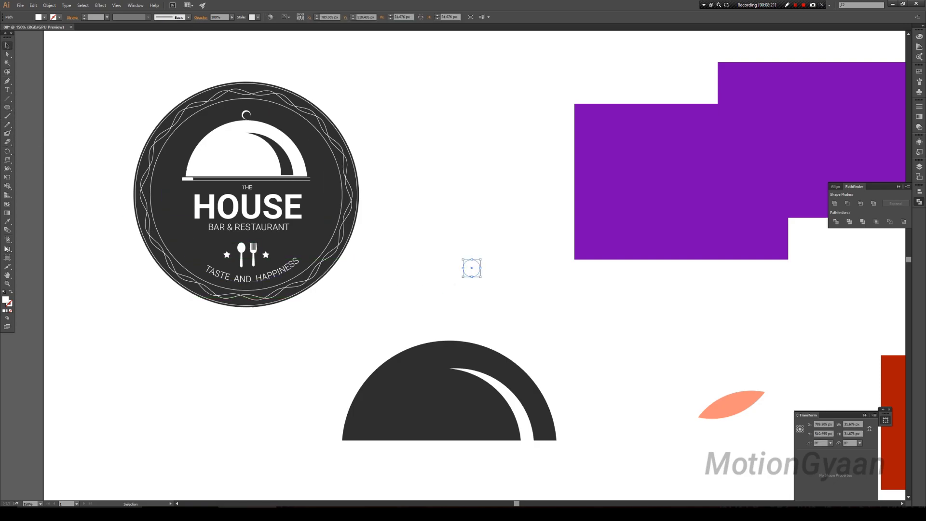
Give the small circle the dome's dark fill and move it onto the dome's top.
{"action": "left_click", "coordinate": [7, 221]}
{"action": "left_click", "coordinate": [430, 382]}
{"action": "key", "text": "v"}
{"action": "left_click", "coordinate": [468, 205]}
{"action": "left_click_drag", "start_coordinate": [471, 274], "coordinate": [448, 331]}
{"action": "scroll", "coordinate": [482, 333], "scroll_direction": "up", "scroll_amount": 1}
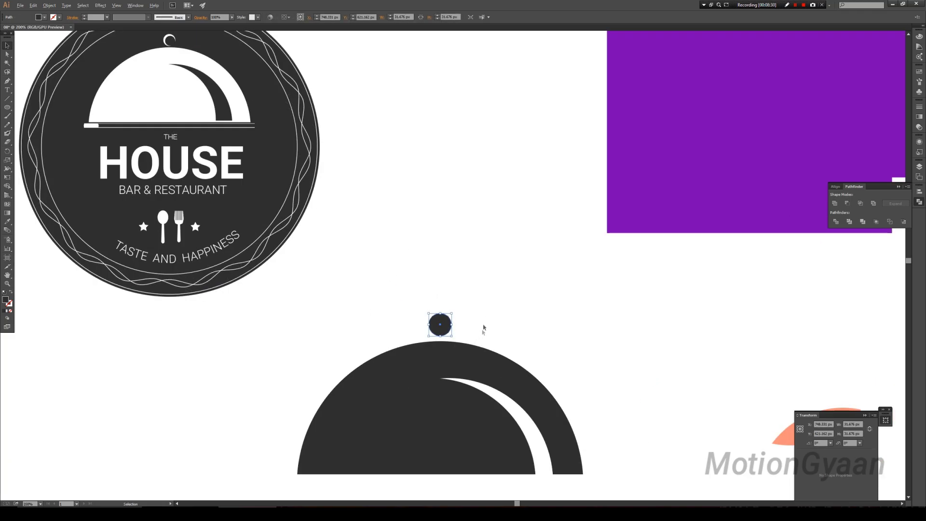
{"action": "left_click_drag", "start_coordinate": [486, 298], "coordinate": [496, 252]}
{"action": "scroll", "coordinate": [485, 273], "scroll_direction": "up", "scroll_amount": 2}
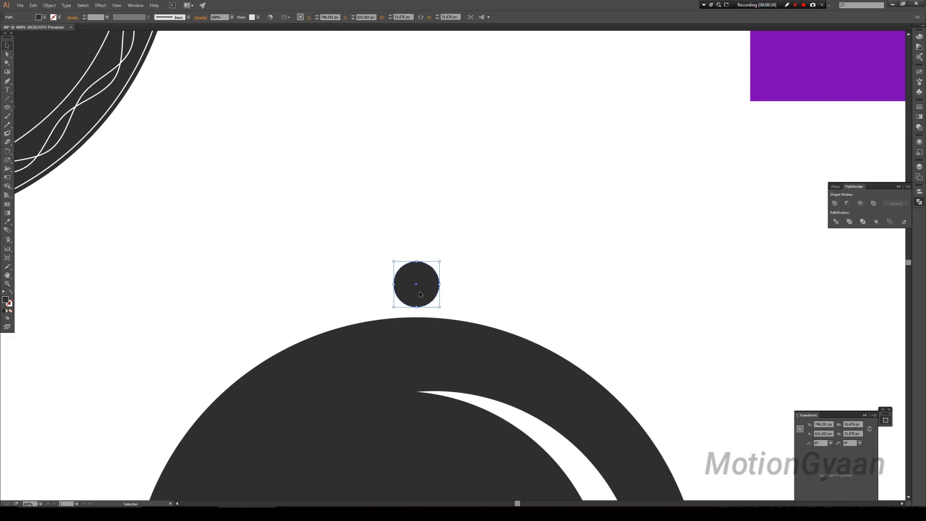
Subtract a slightly smaller offset copy from the knob circle, leaving a small crescent.
{"action": "left_click_drag", "start_coordinate": [419, 293], "coordinate": [427, 297]}
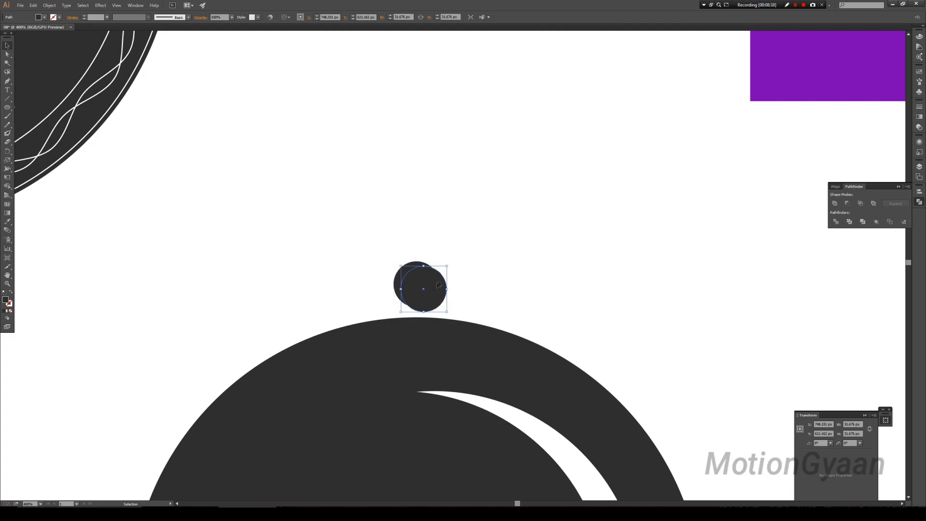
{"action": "left_click_drag", "start_coordinate": [448, 266], "coordinate": [425, 284]}
{"action": "left_click", "coordinate": [487, 271]}
{"action": "key", "text": "ctrl+minus"}
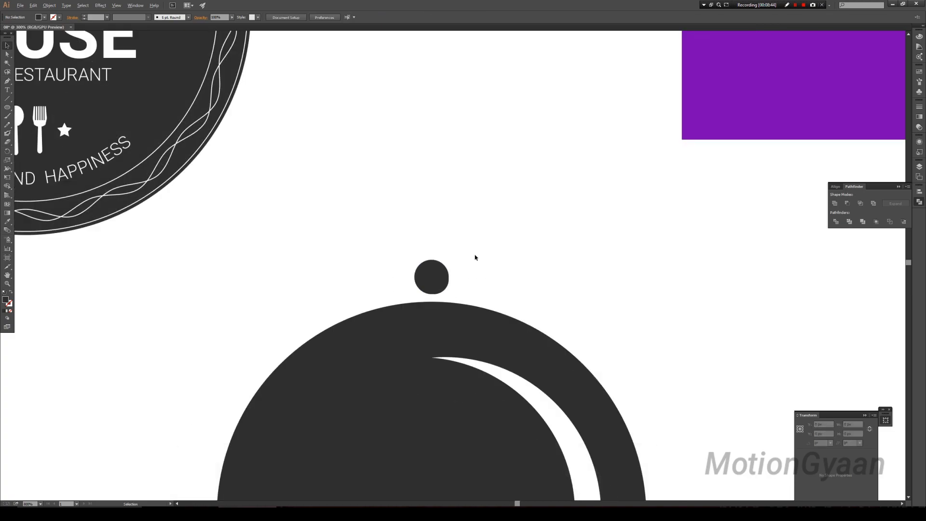
{"action": "left_click_drag", "start_coordinate": [476, 257], "coordinate": [472, 264]}
{"action": "left_click_drag", "start_coordinate": [421, 296], "coordinate": [421, 296]}
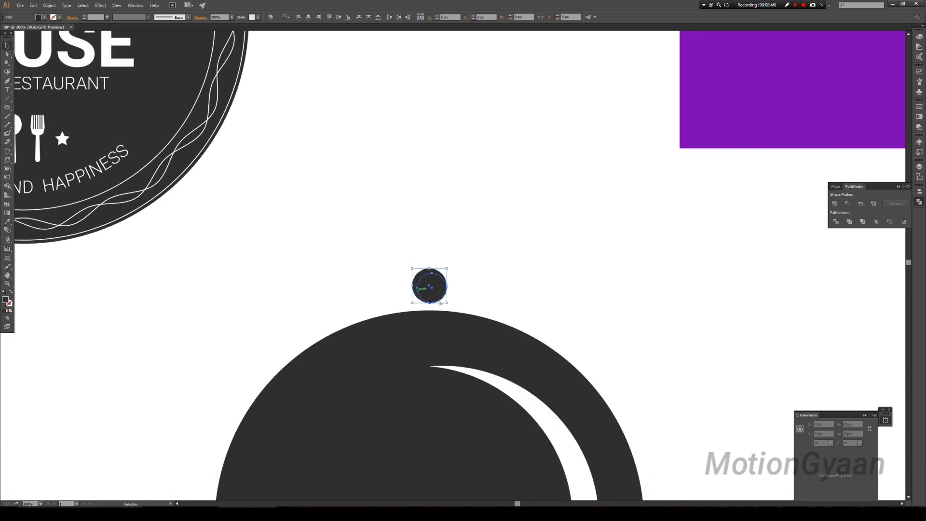
{"action": "left_click", "coordinate": [849, 208]}
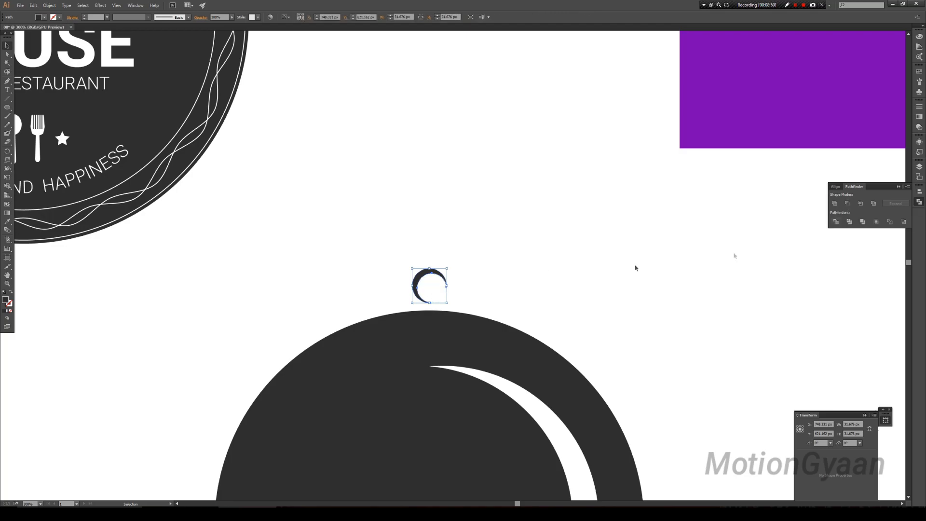
{"action": "left_click", "coordinate": [471, 265]}
Lower the crescent knob onto the top of the dome.
{"action": "key", "text": "ctrl+minus"}
{"action": "key", "text": "ctrl+minus"}
{"action": "left_click_drag", "start_coordinate": [492, 252], "coordinate": [459, 272]}
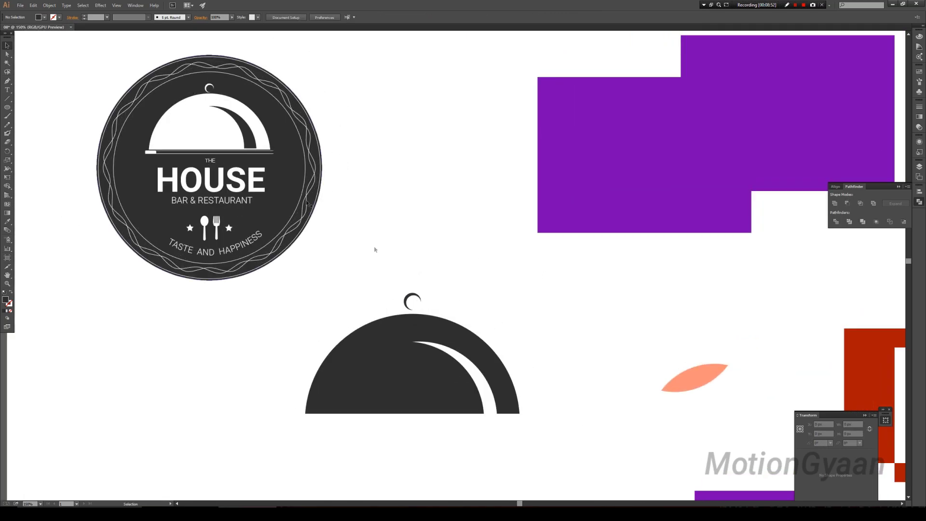
{"action": "scroll", "coordinate": [411, 304], "scroll_direction": "up", "scroll_amount": 1, "text": "alt"}
{"action": "left_click_drag", "start_coordinate": [409, 293], "coordinate": [411, 300]}
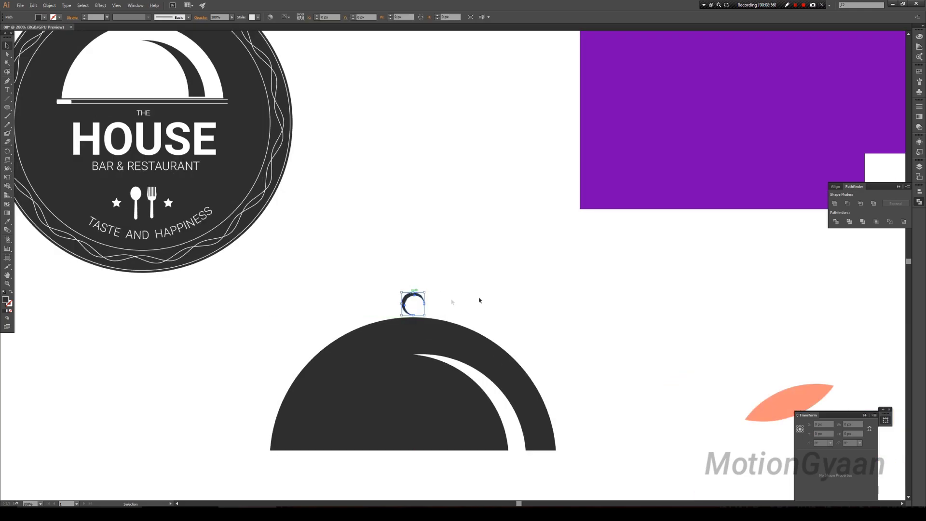
{"action": "scroll", "coordinate": [485, 296], "scroll_direction": "down", "scroll_amount": 1, "text": "alt"}
{"action": "mouse_move", "coordinate": [510, 302]}
{"action": "left_mouse_down"}
{"action": "mouse_move", "coordinate": [493, 273]}
{"action": "mouse_move", "coordinate": [504, 279]}
{"action": "left_mouse_up"}
{"action": "scroll", "coordinate": [494, 273], "scroll_direction": "down", "scroll_amount": 1, "text": "alt"}
{"action": "scroll", "coordinate": [288, 195], "scroll_direction": "up", "scroll_amount": 2, "text": "alt"}
{"action": "left_click_drag", "start_coordinate": [355, 156], "coordinate": [336, 192]}
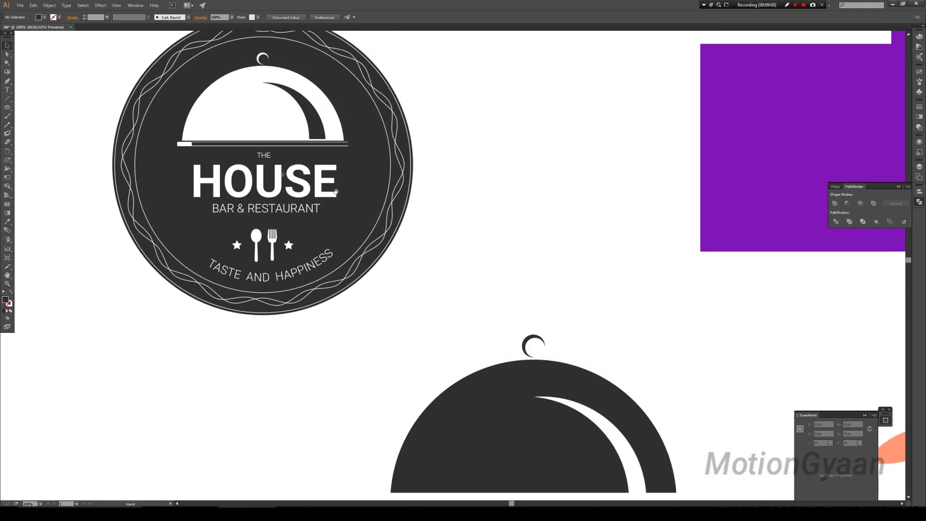
Draw a straight horizontal line under the dome with the Line Segment tool.
{"action": "left_click", "coordinate": [9, 109]}
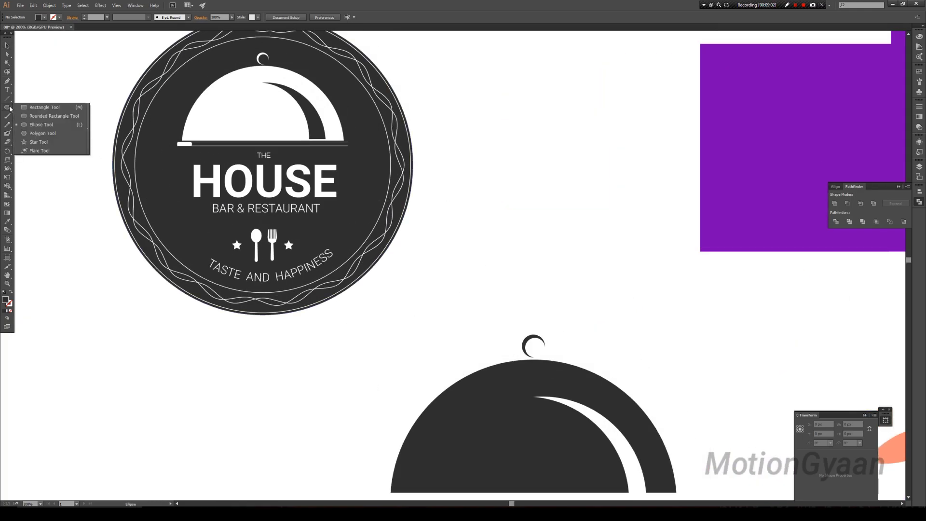
{"action": "left_click", "coordinate": [7, 98]}
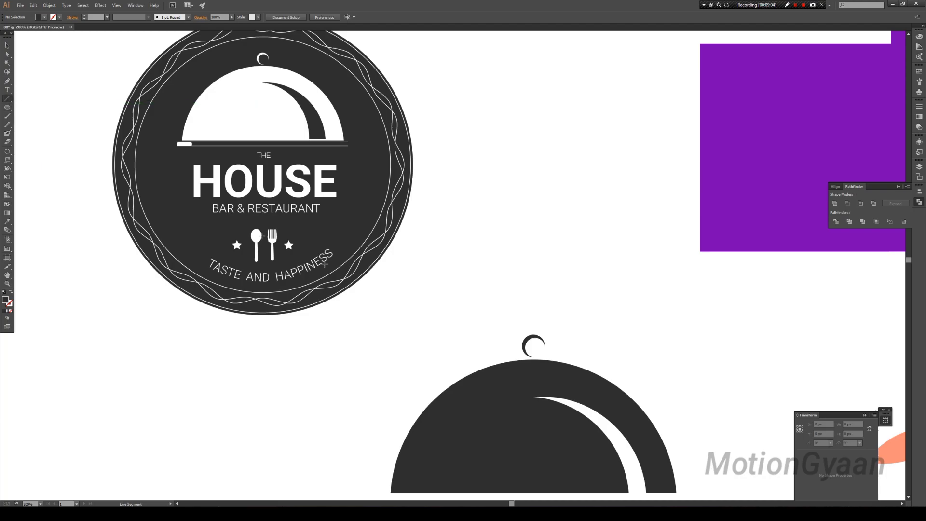
{"action": "scroll", "coordinate": [424, 284], "scroll_direction": "down", "scroll_amount": 1}
{"action": "scroll", "coordinate": [424, 285], "scroll_direction": "down", "scroll_amount": 2, "text": "alt"}
{"action": "scroll", "coordinate": [419, 390], "scroll_direction": "up", "scroll_amount": 2, "text": "alt"}
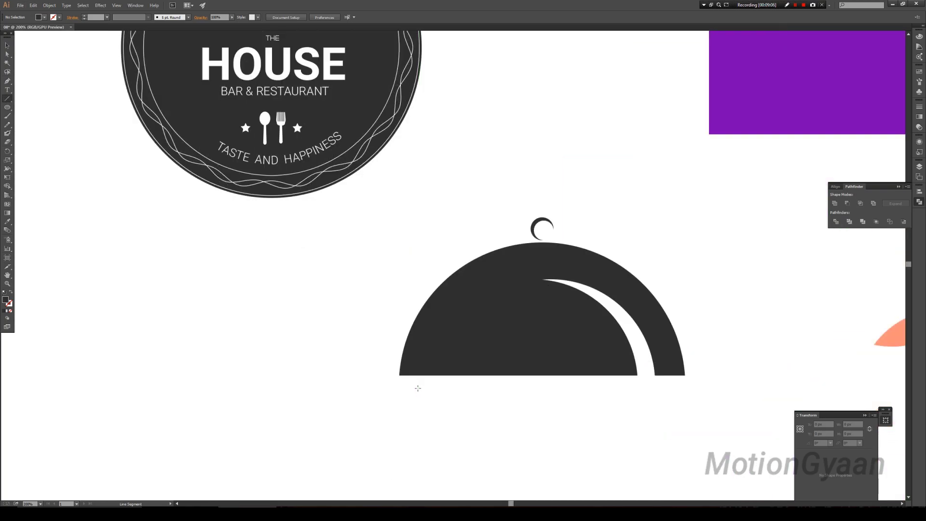
{"action": "scroll", "coordinate": [414, 375], "scroll_direction": "down", "scroll_amount": 1, "text": "alt"}
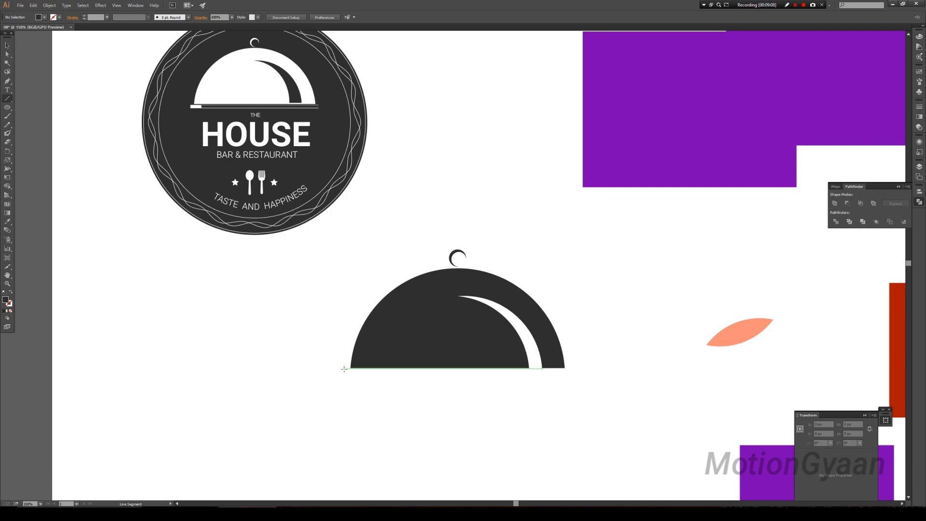
{"action": "mouse_move", "coordinate": [346, 373]}
{"action": "left_mouse_down"}
{"action": "mouse_move", "coordinate": [578, 379]}
{"action": "mouse_move", "coordinate": [503, 372]}
{"action": "mouse_move", "coordinate": [571, 373]}
{"action": "left_mouse_up"}
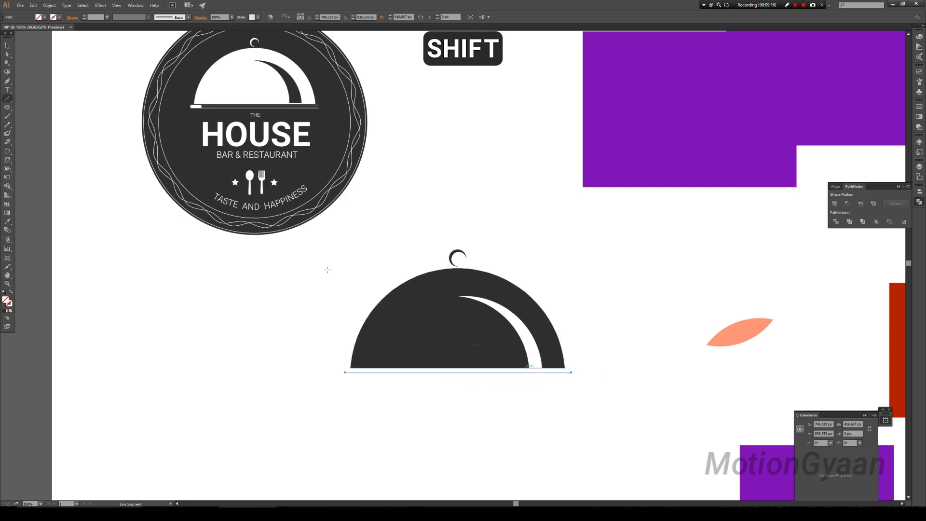
Give the line a dark stroke 2 pt thick.
{"action": "left_click", "coordinate": [7, 45]}
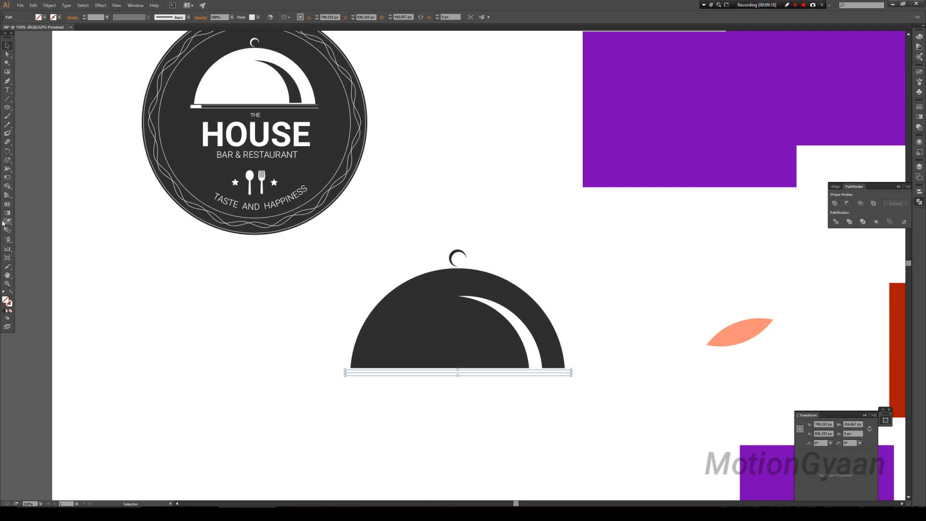
{"action": "left_click", "coordinate": [9, 304]}
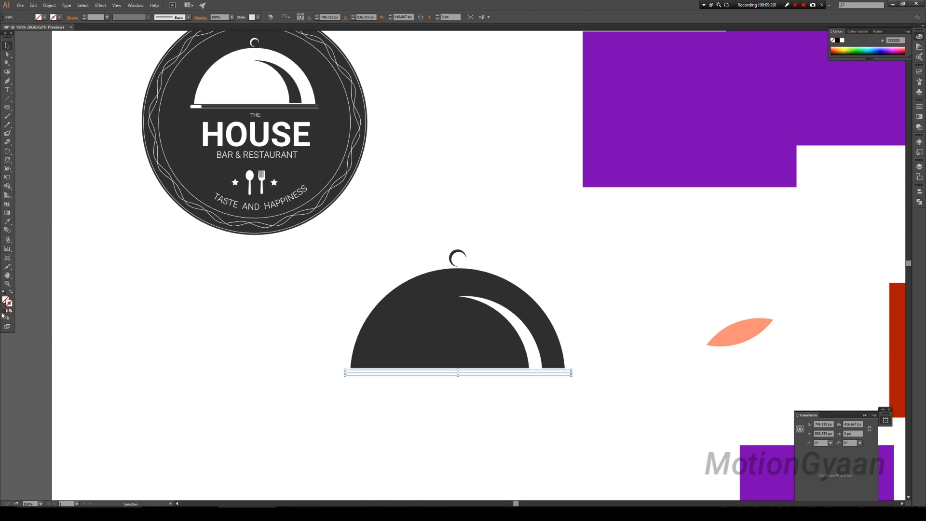
{"action": "left_click", "coordinate": [4, 313]}
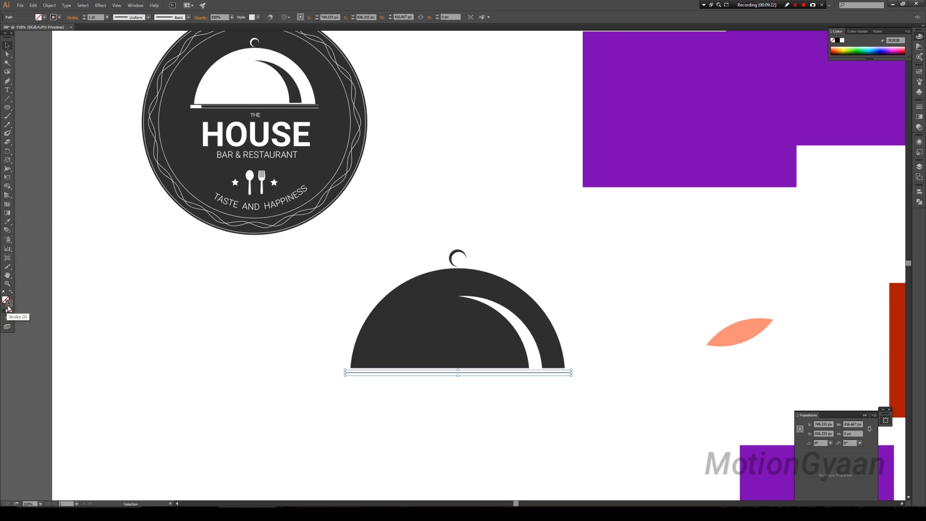
{"action": "left_click", "coordinate": [414, 396]}
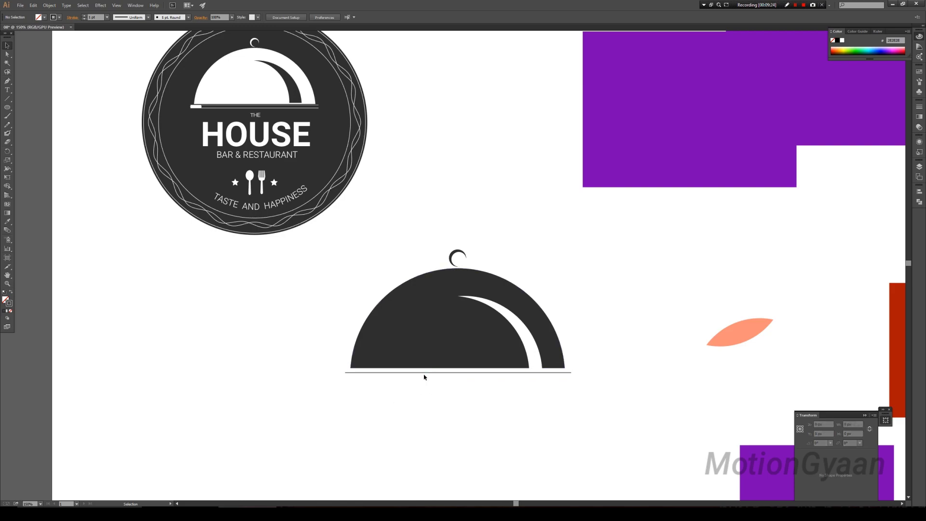
{"action": "left_click", "coordinate": [426, 372]}
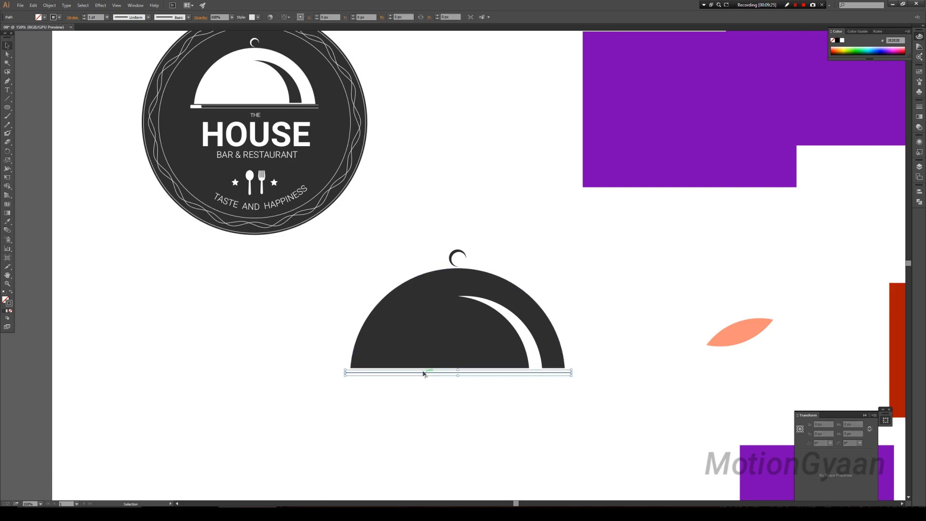
{"action": "left_click", "coordinate": [85, 15]}
{"action": "left_click", "coordinate": [433, 190]}
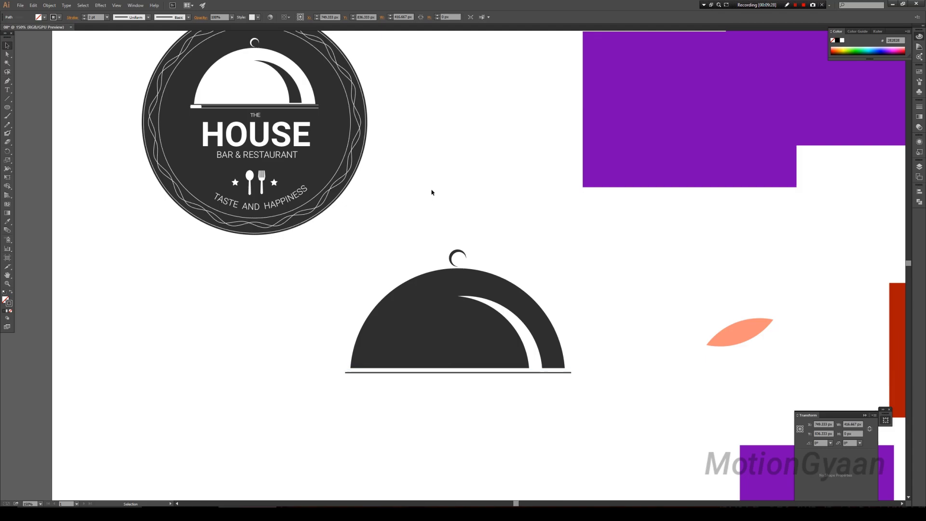
Place a copy of the line just below and thin the upper line to 1 pt.
{"action": "scroll", "coordinate": [455, 388], "scroll_direction": "up", "scroll_amount": 2}
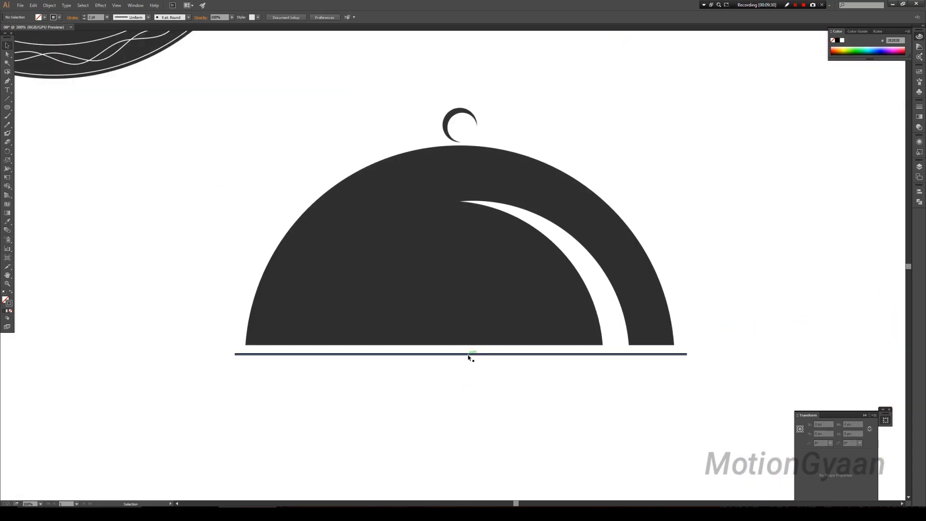
{"action": "left_click_drag", "start_coordinate": [469, 355], "coordinate": [469, 370]}
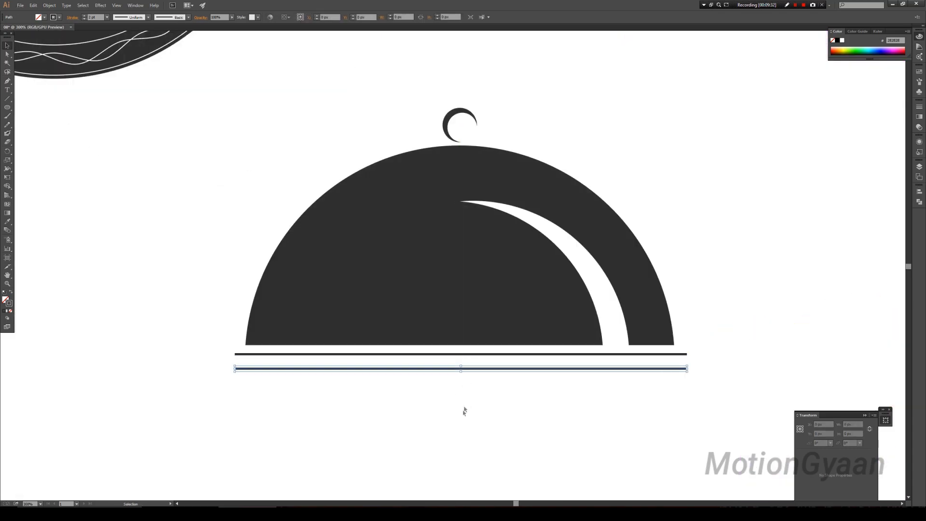
{"action": "scroll", "coordinate": [463, 408], "scroll_direction": "down", "scroll_amount": 2}
{"action": "scroll", "coordinate": [463, 406], "scroll_direction": "down", "scroll_amount": 1}
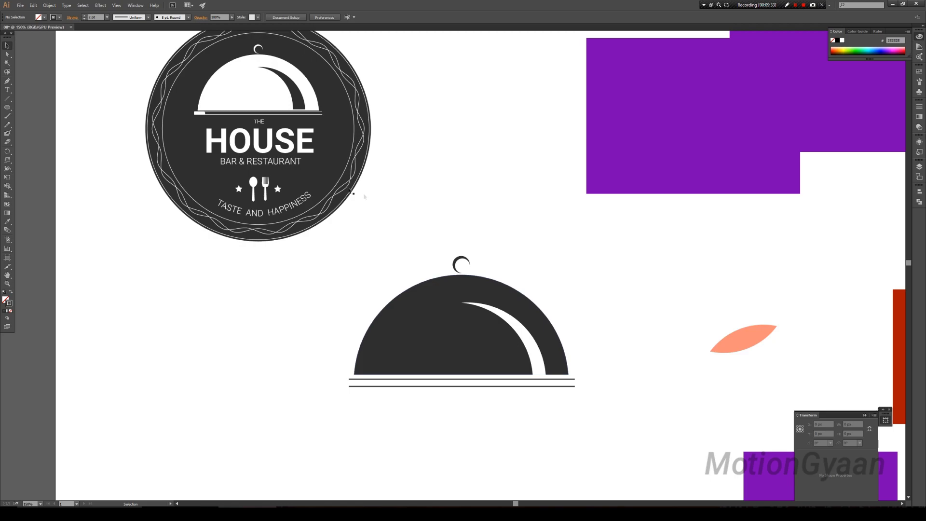
{"action": "left_click", "coordinate": [477, 380]}
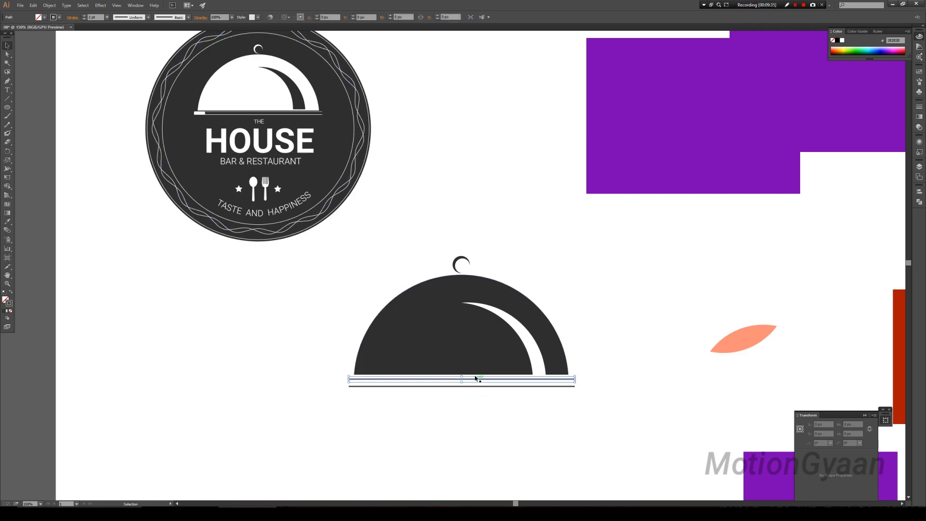
{"action": "left_click", "coordinate": [84, 19]}
{"action": "left_click", "coordinate": [520, 251]}
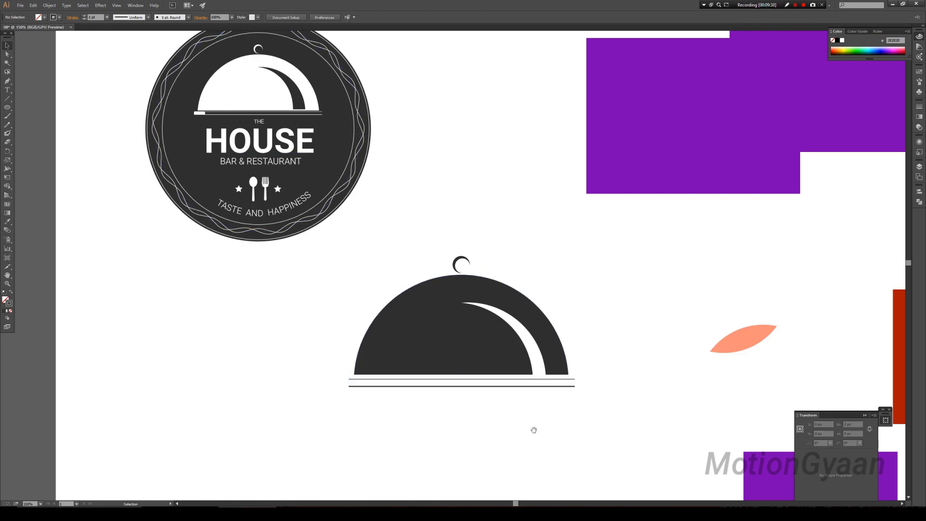
{"action": "scroll", "coordinate": [533, 430], "scroll_direction": "down", "scroll_amount": 1}
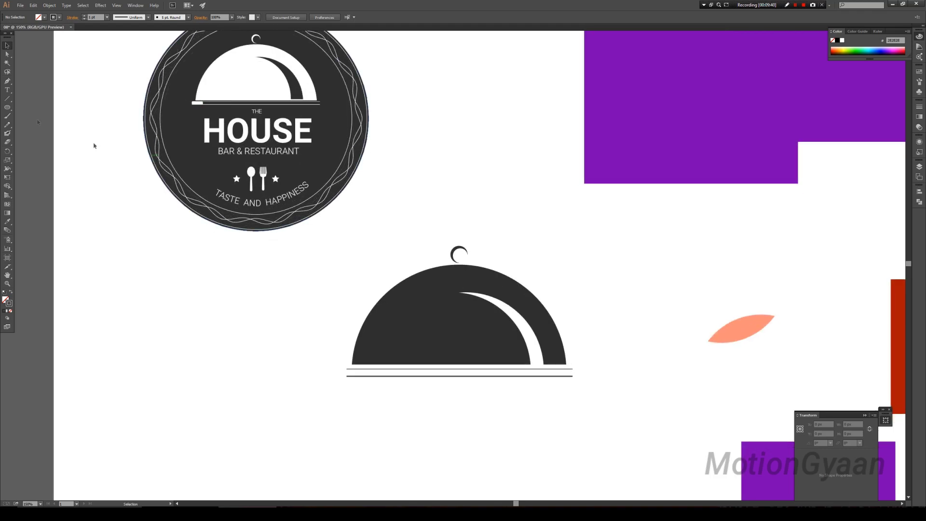
{"action": "left_click", "coordinate": [8, 109]}
{"action": "left_click", "coordinate": [7, 107]}
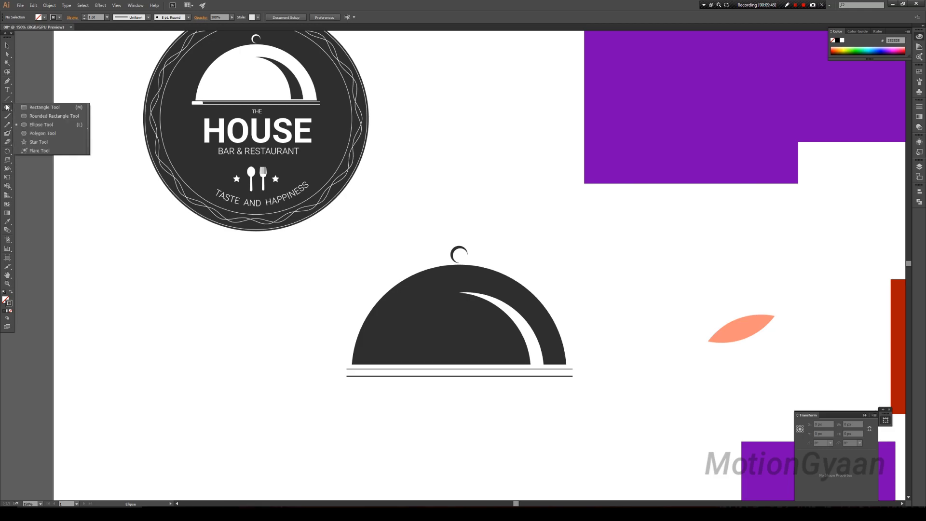
Draw a rounded bar between the plate lines at their left end and make it solid dark.
{"action": "left_click", "coordinate": [29, 117]}
{"action": "scroll", "coordinate": [378, 397], "scroll_direction": "up", "scroll_amount": 1}
{"action": "scroll", "coordinate": [377, 395], "scroll_direction": "up", "scroll_amount": 1}
{"action": "scroll", "coordinate": [375, 395], "scroll_direction": "up", "scroll_amount": 2}
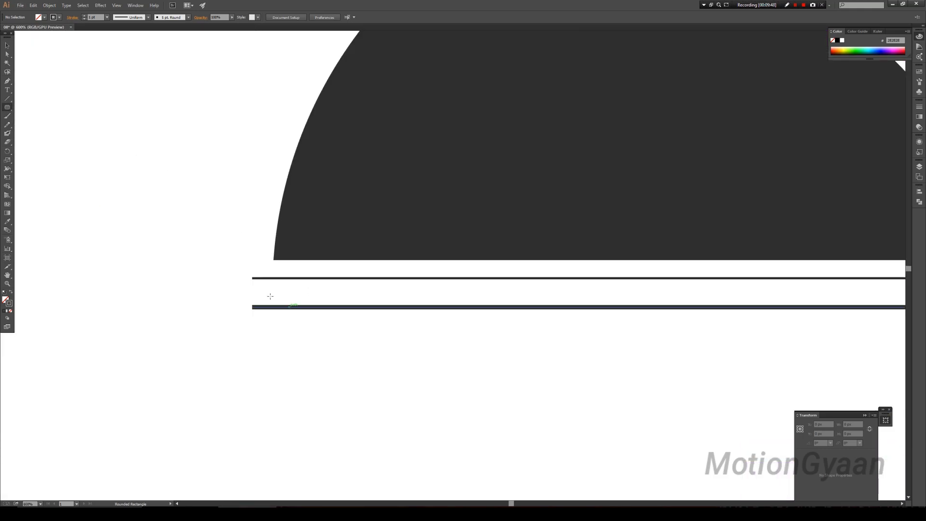
{"action": "left_click_drag", "start_coordinate": [264, 279], "coordinate": [369, 305]}
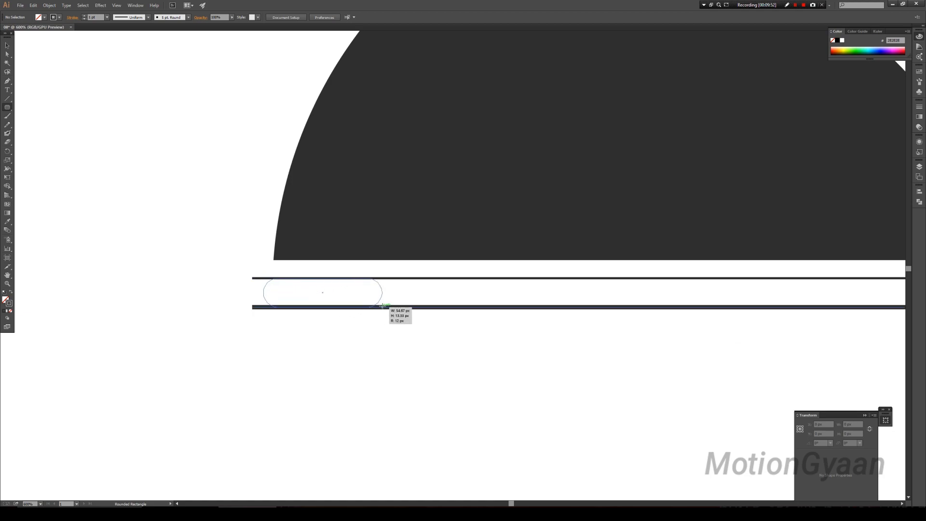
{"action": "left_click_drag", "start_coordinate": [368, 305], "coordinate": [383, 307]}
{"action": "left_click", "coordinate": [7, 46]}
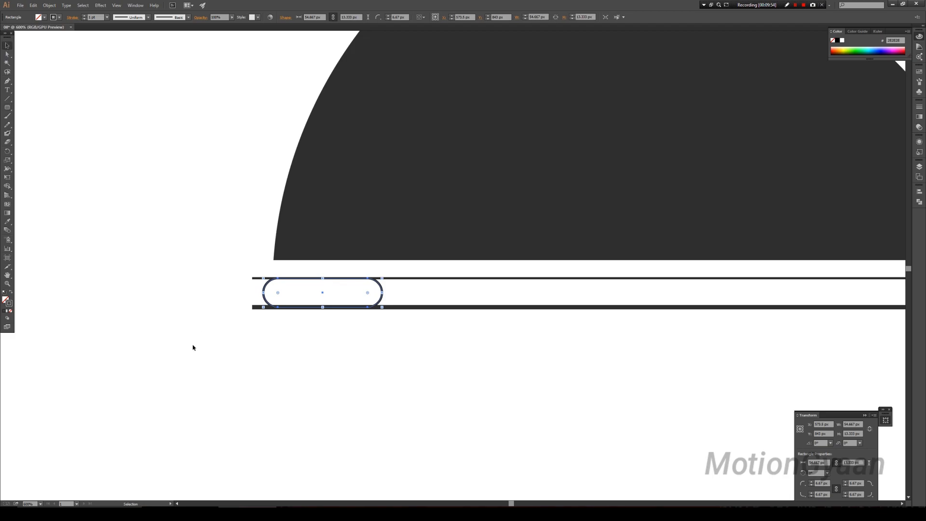
{"action": "key", "text": "shift+x"}
Select the rounded bar together with both plate lines and group them.
{"action": "left_click", "coordinate": [353, 320]}
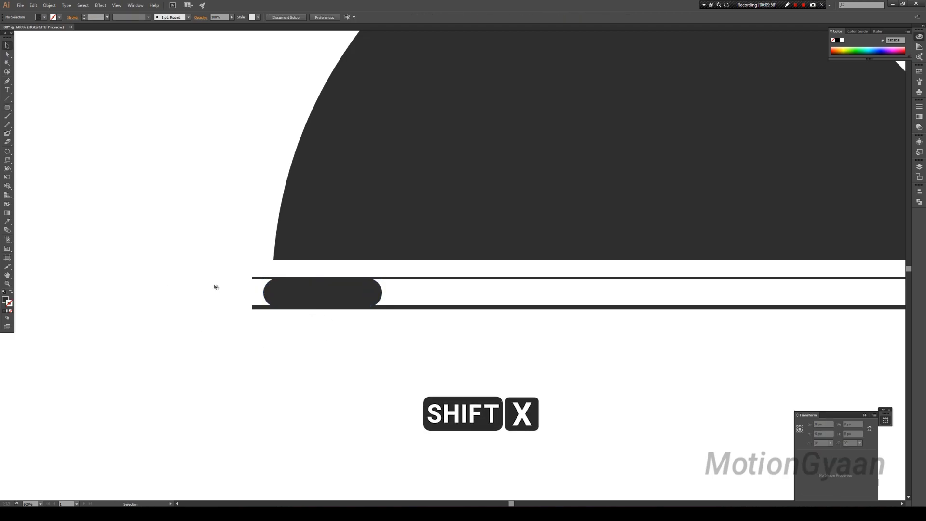
{"action": "left_click_drag", "start_coordinate": [226, 280], "coordinate": [273, 310]}
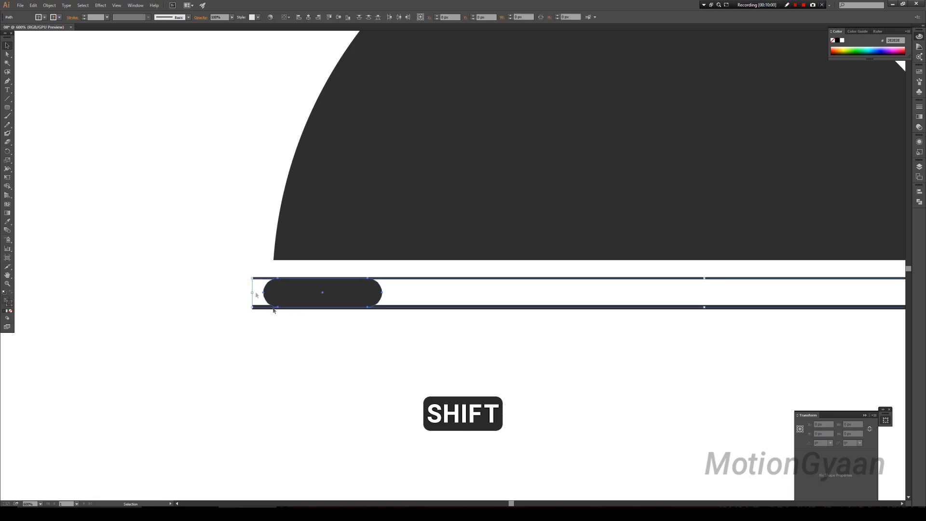
{"action": "left_click_drag", "start_coordinate": [219, 269], "coordinate": [275, 310]}
{"action": "scroll", "coordinate": [283, 361], "scroll_direction": "down", "scroll_amount": 1}
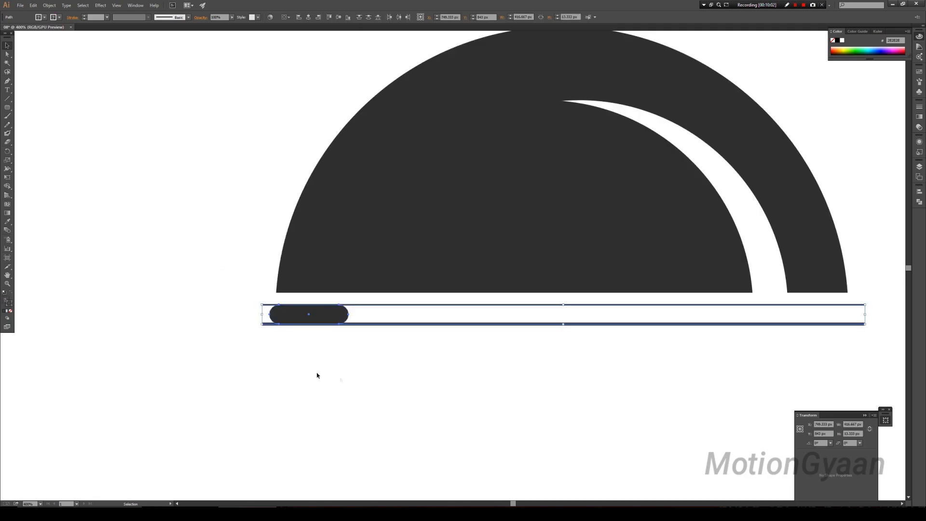
{"action": "mouse_move", "coordinate": [317, 375]}
{"action": "left_mouse_down"}
{"action": "mouse_move", "coordinate": [283, 366]}
{"action": "mouse_move", "coordinate": [242, 301]}
{"action": "left_mouse_up"}
{"action": "key", "text": "shift+ctrl+F9"}
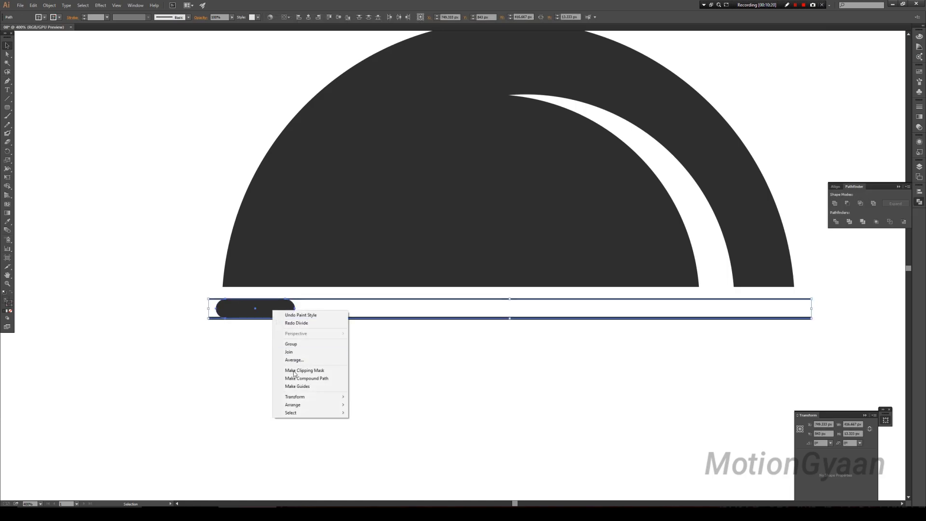
{"action": "left_click", "coordinate": [296, 344]}
{"action": "left_click", "coordinate": [347, 365]}
{"action": "scroll", "coordinate": [347, 365], "scroll_direction": "down", "scroll_amount": 2}
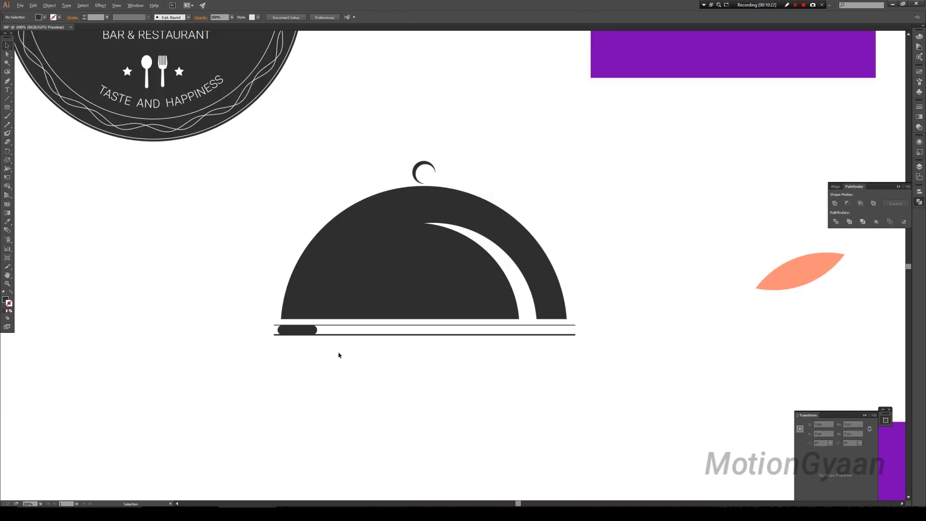
{"action": "scroll", "coordinate": [340, 354], "scroll_direction": "down", "scroll_amount": 2}
{"action": "left_click_drag", "start_coordinate": [489, 320], "coordinate": [492, 328]}
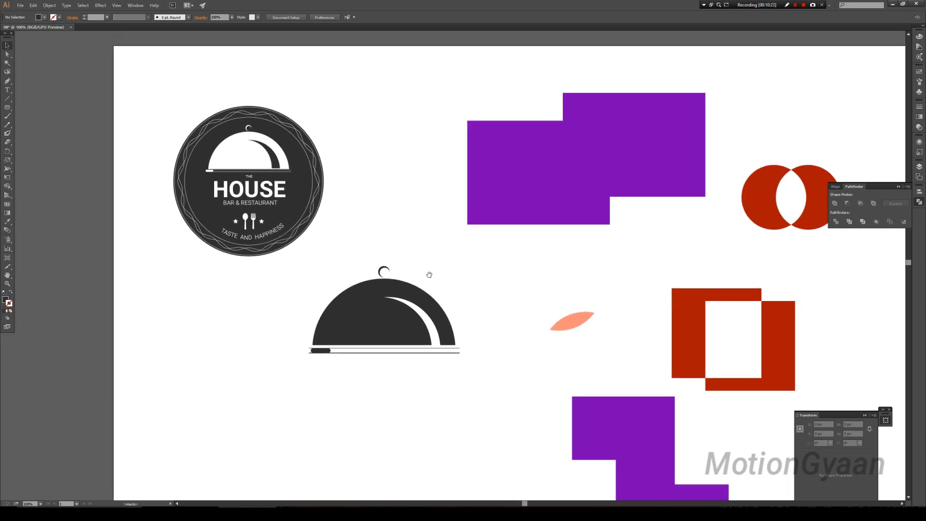
{"action": "mouse_move", "coordinate": [429, 275]}
{"action": "left_mouse_down"}
{"action": "mouse_move", "coordinate": [451, 260]}
{"action": "mouse_move", "coordinate": [436, 265]}
{"action": "mouse_move", "coordinate": [461, 293]}
{"action": "mouse_move", "coordinate": [404, 266]}
{"action": "left_mouse_up"}
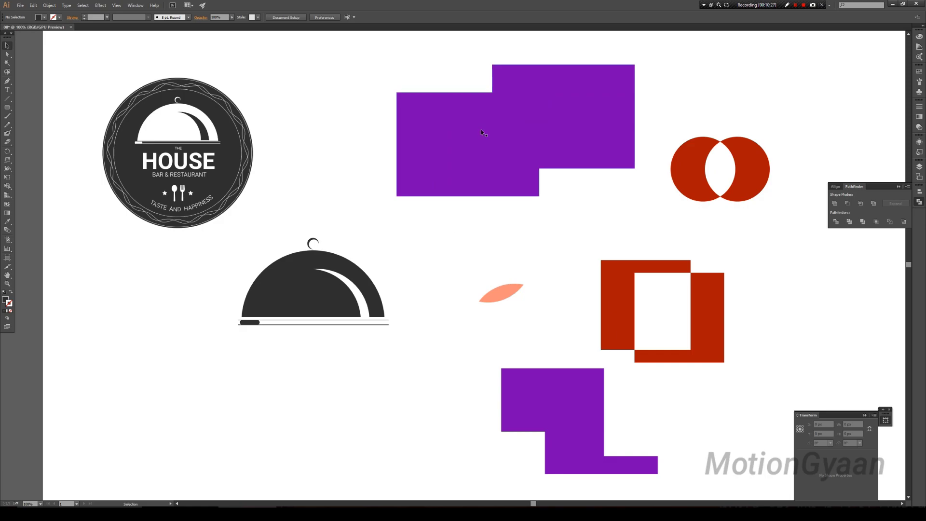